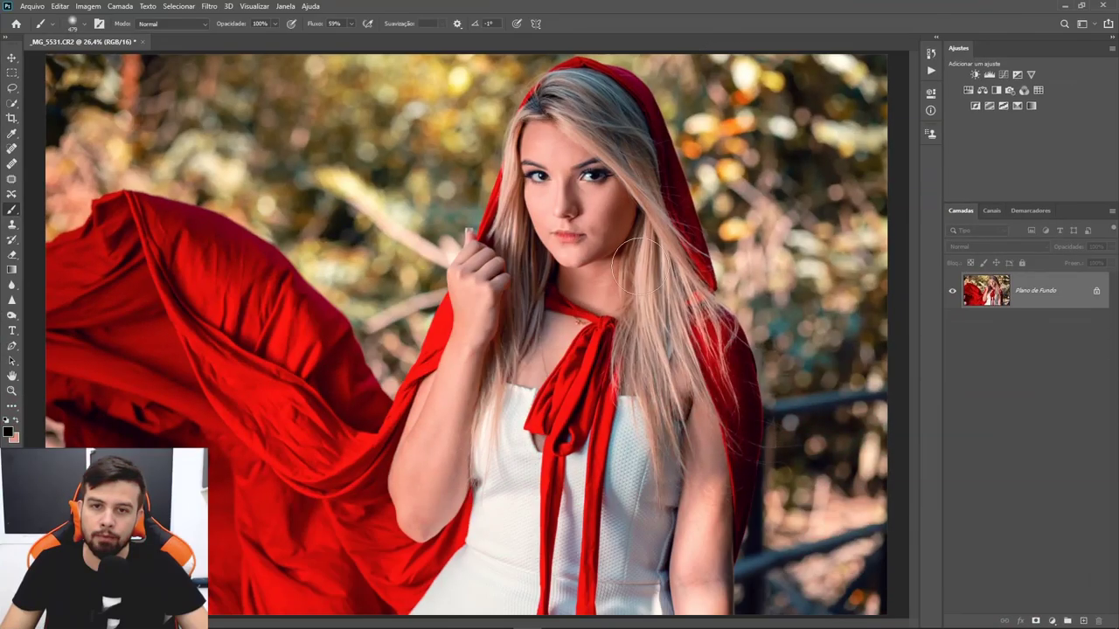
- Duplicate the Plano de Fundo photo into a new layer, Camada 1
scroll(625, 198, "up", 5)
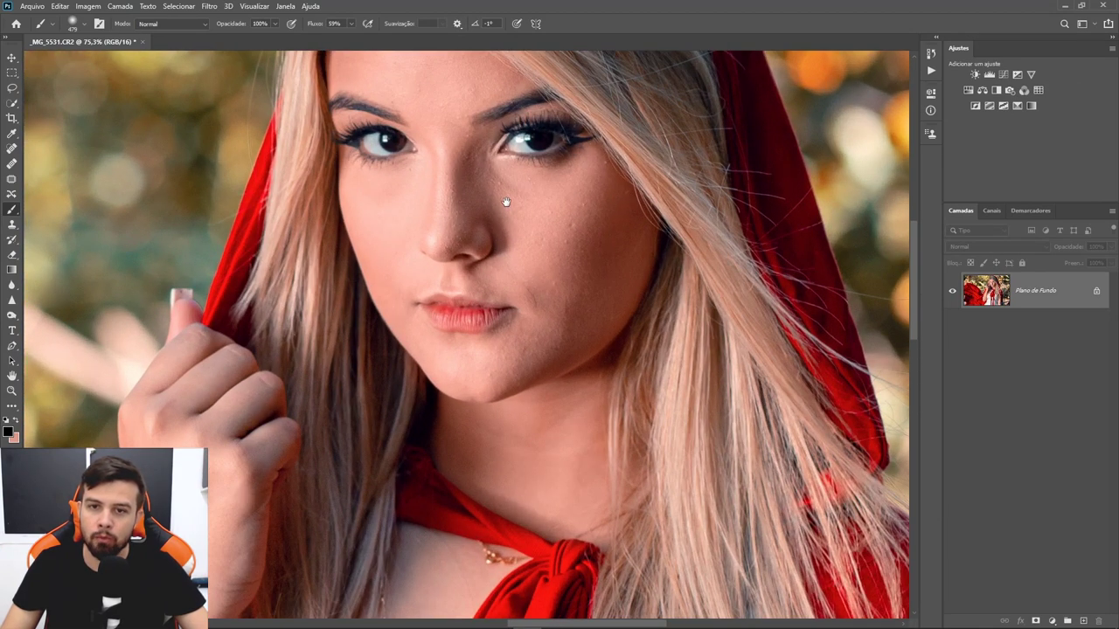
scroll(512, 324, "up", 1)
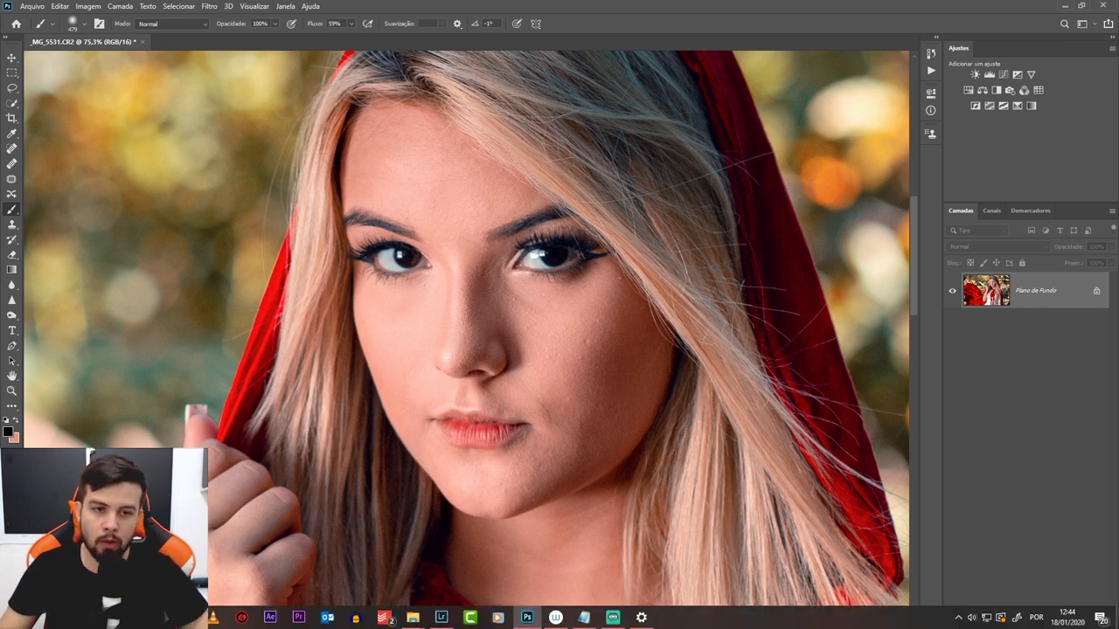
key("ctrl+j")
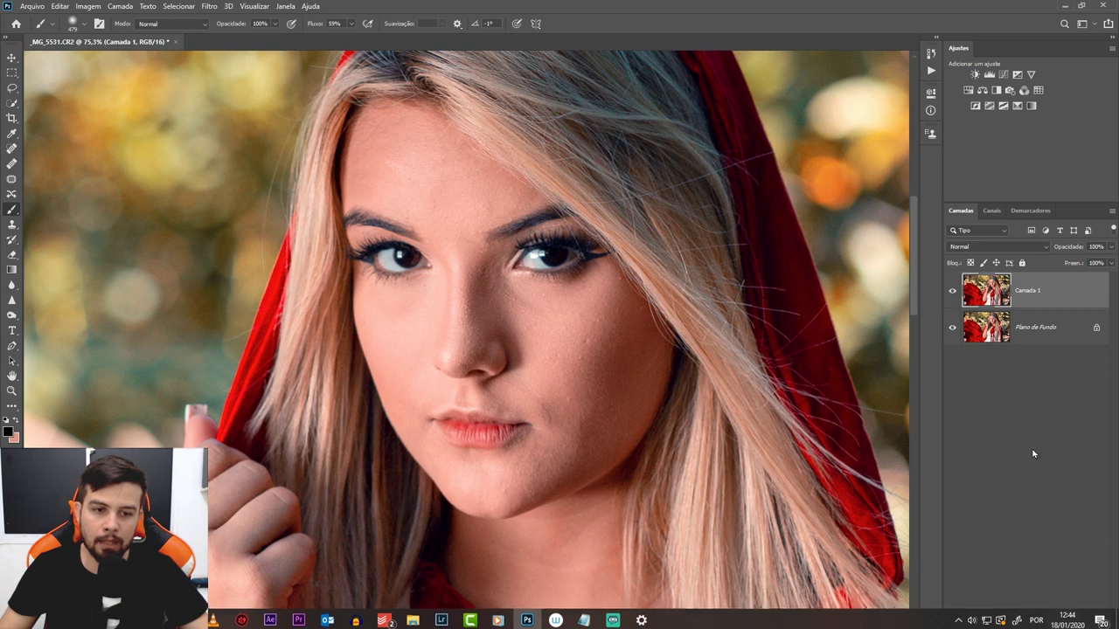
- Preview a Gaussian blur at radii around 8,6 and 20, then cancel it
left_click(209, 6)
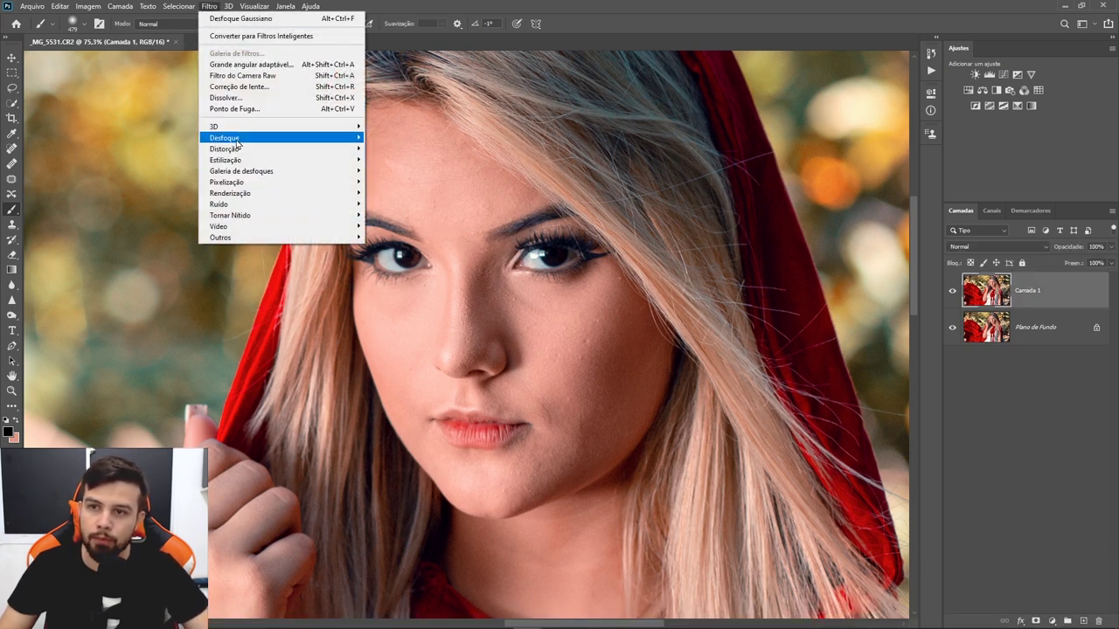
mouse_move(223, 137)
left_click(425, 205)
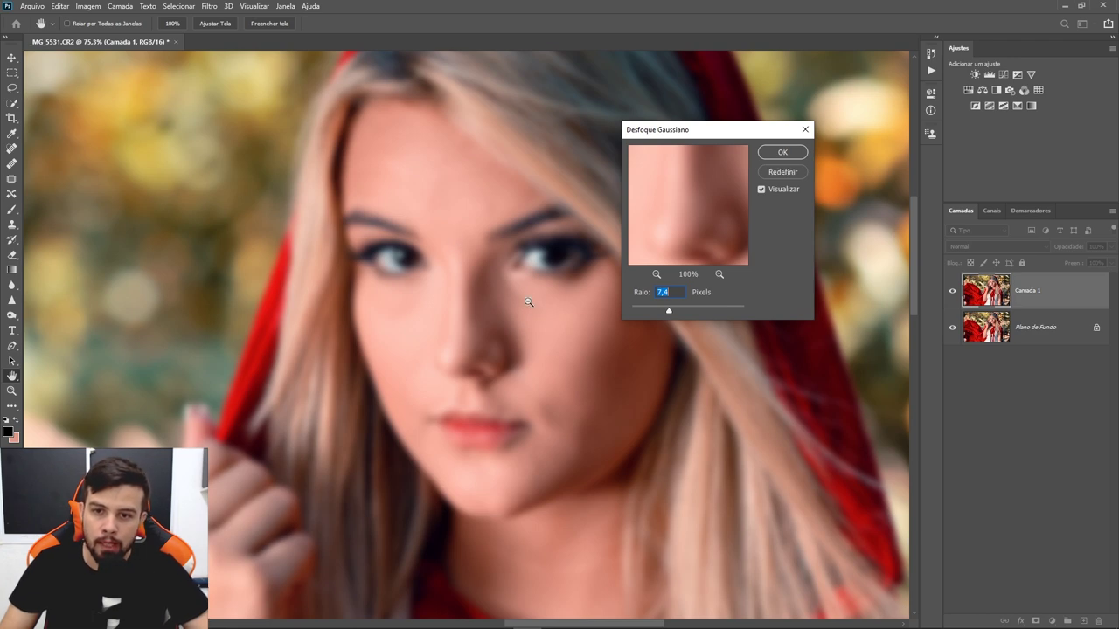
left_click(388, 207, "ctrl")
left_click(436, 287, "alt")
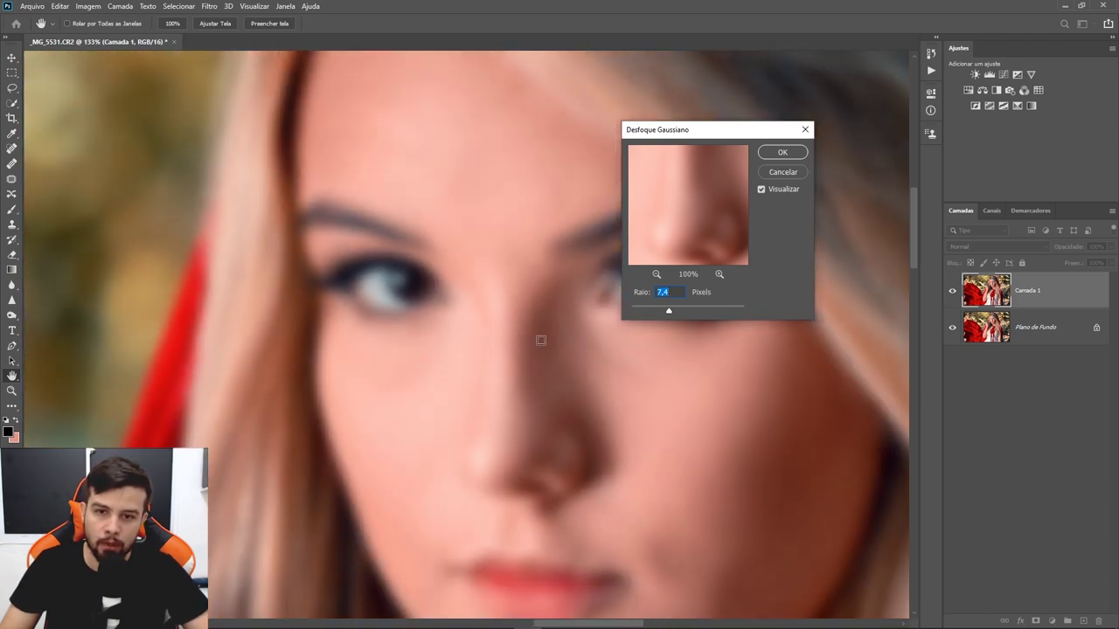
mouse_move(537, 332)
left_mouse_down()
mouse_move(517, 342)
mouse_move(473, 312)
left_mouse_up()
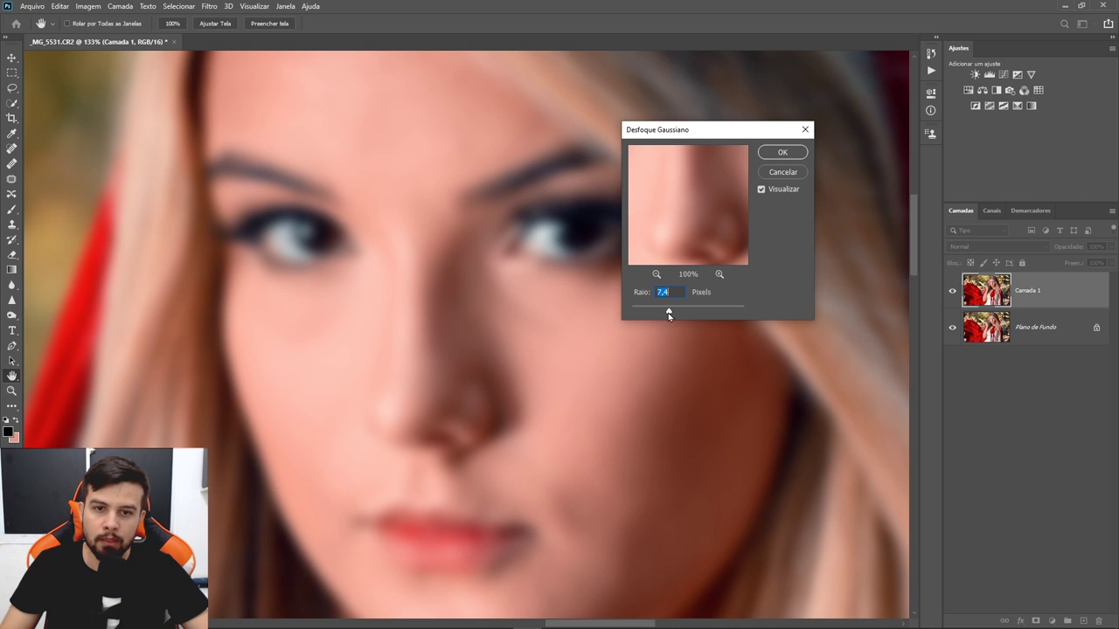
left_click_drag(668, 315, 679, 315)
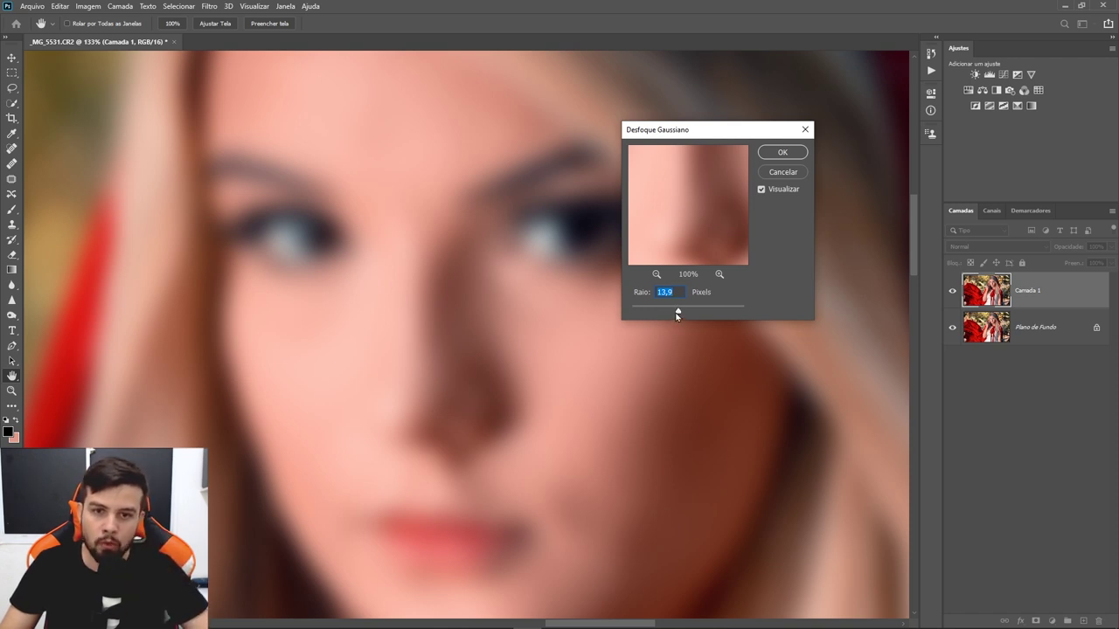
left_click_drag(678, 316, 676, 315)
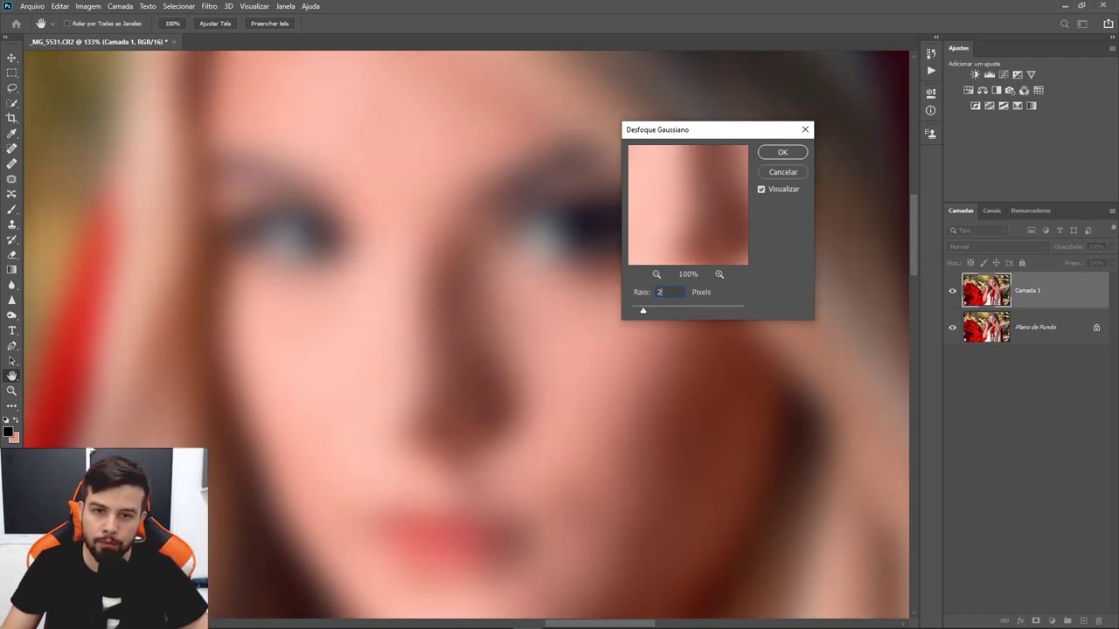
type("20")
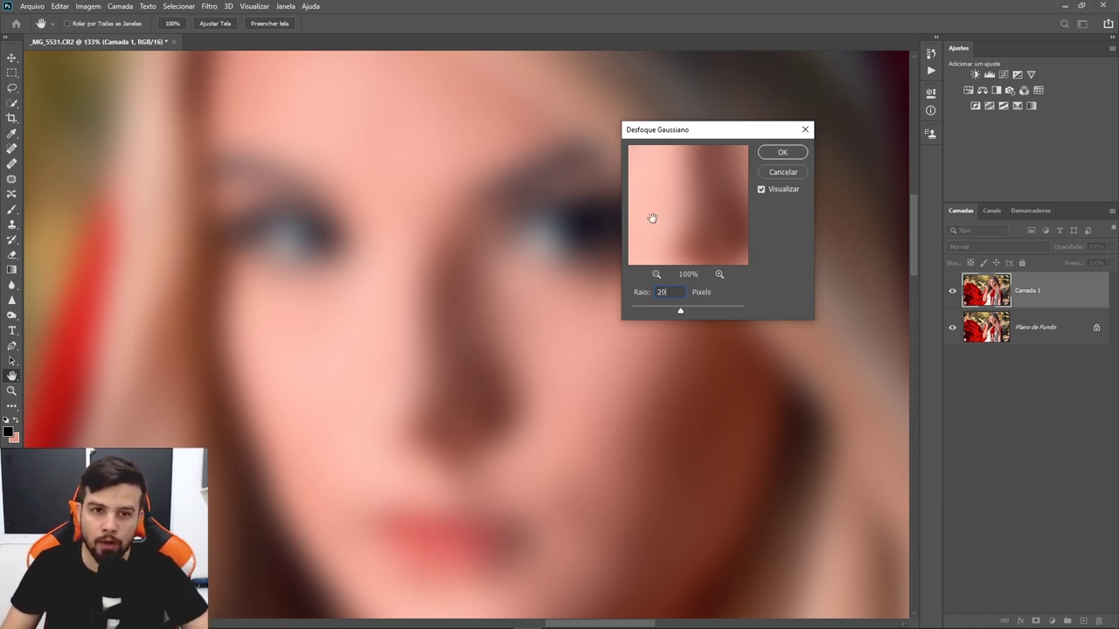
left_click(784, 173)
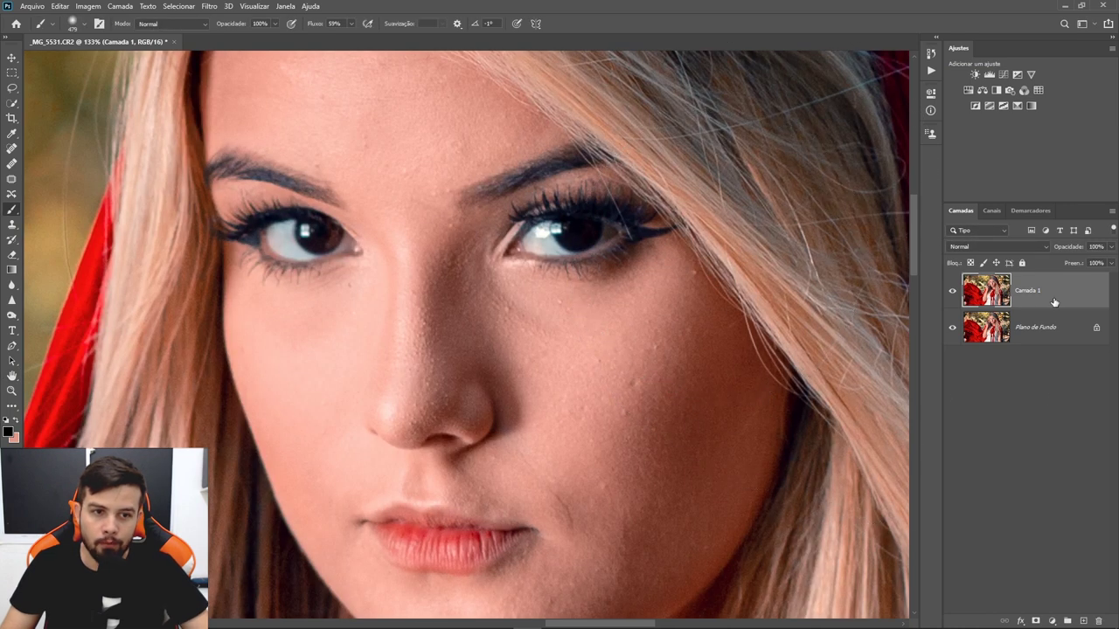
- Convert Camada 1 into a smart object
right_click(1030, 301)
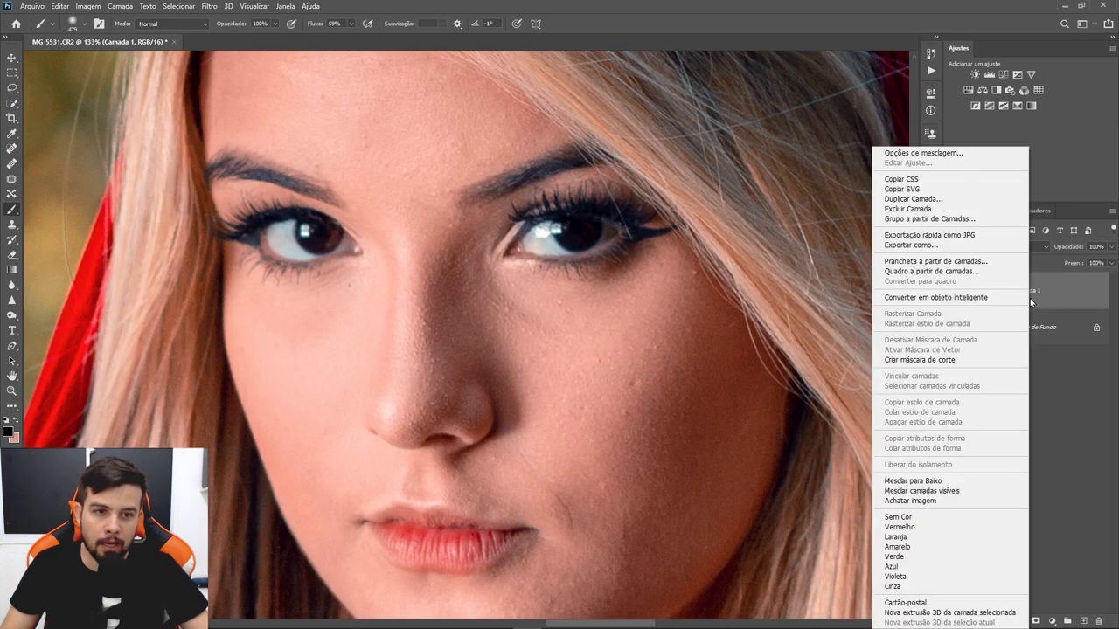
left_click(976, 298)
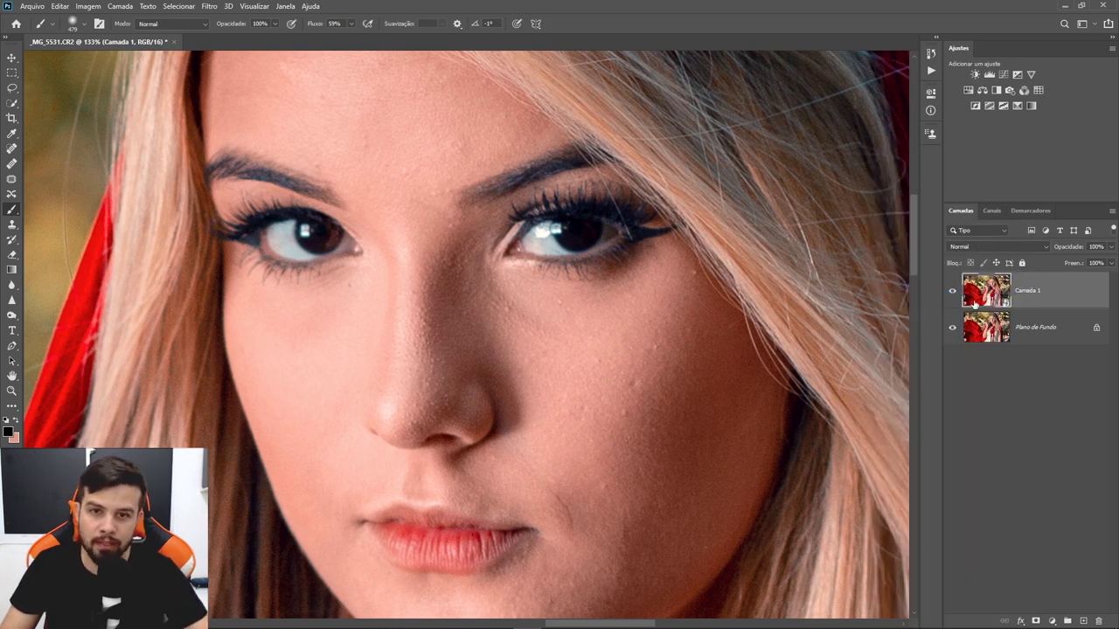
scroll(636, 298, "down", 1)
scroll(632, 292, "down", 1)
scroll(612, 308, "down", 1)
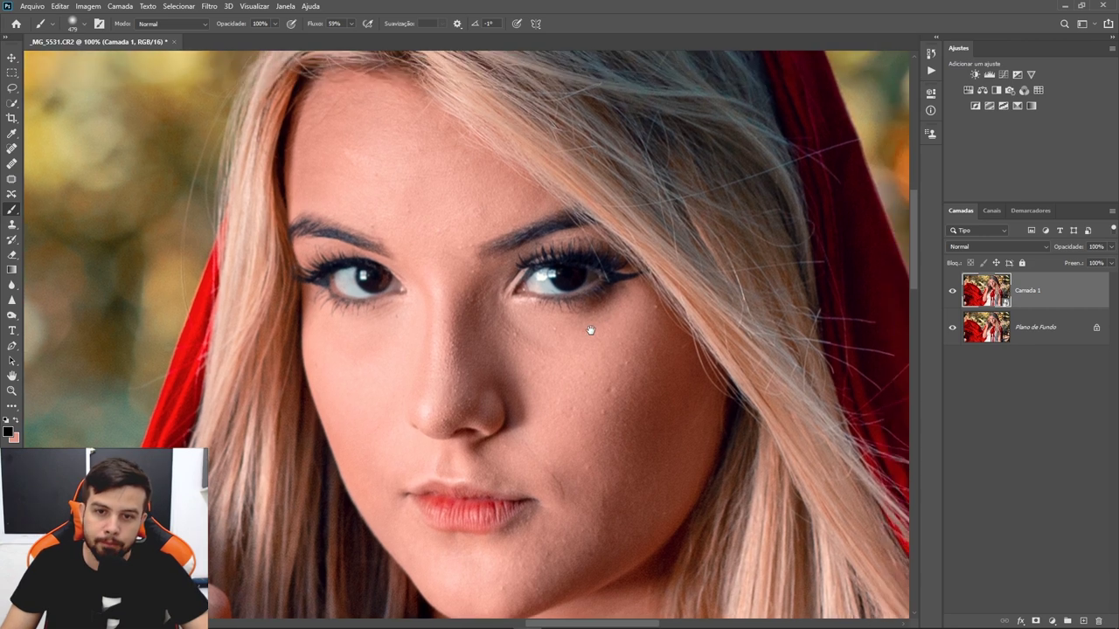
scroll(594, 324, "down", 1)
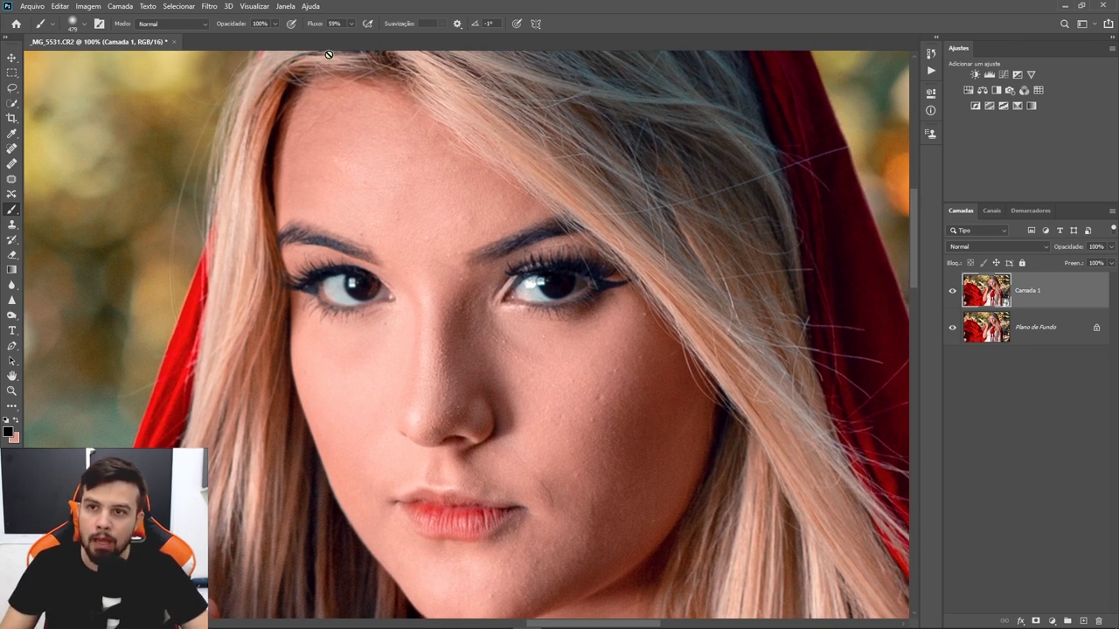
- Apply an Alta Frequência (High Pass) smart filter with radius 20 to Camada 1
left_click(208, 8)
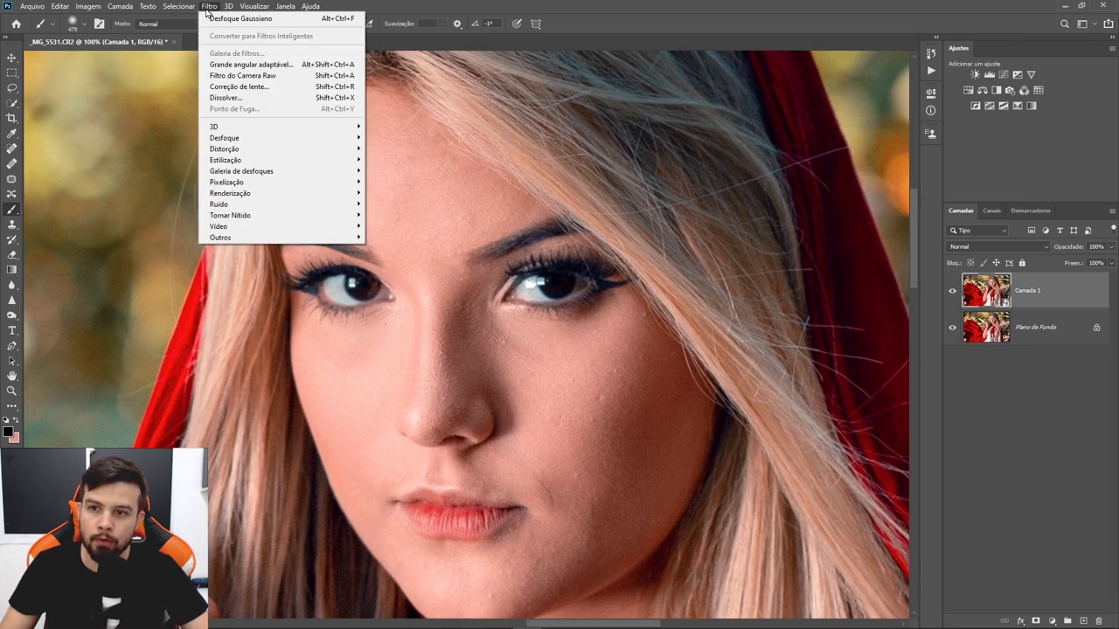
mouse_move(220, 237)
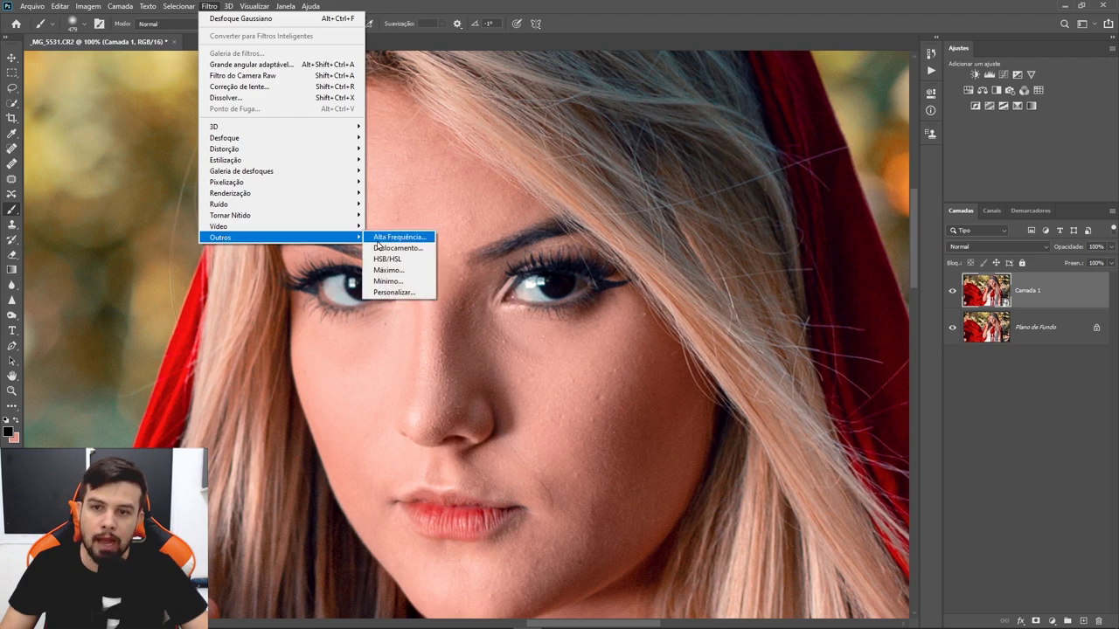
left_click(374, 238)
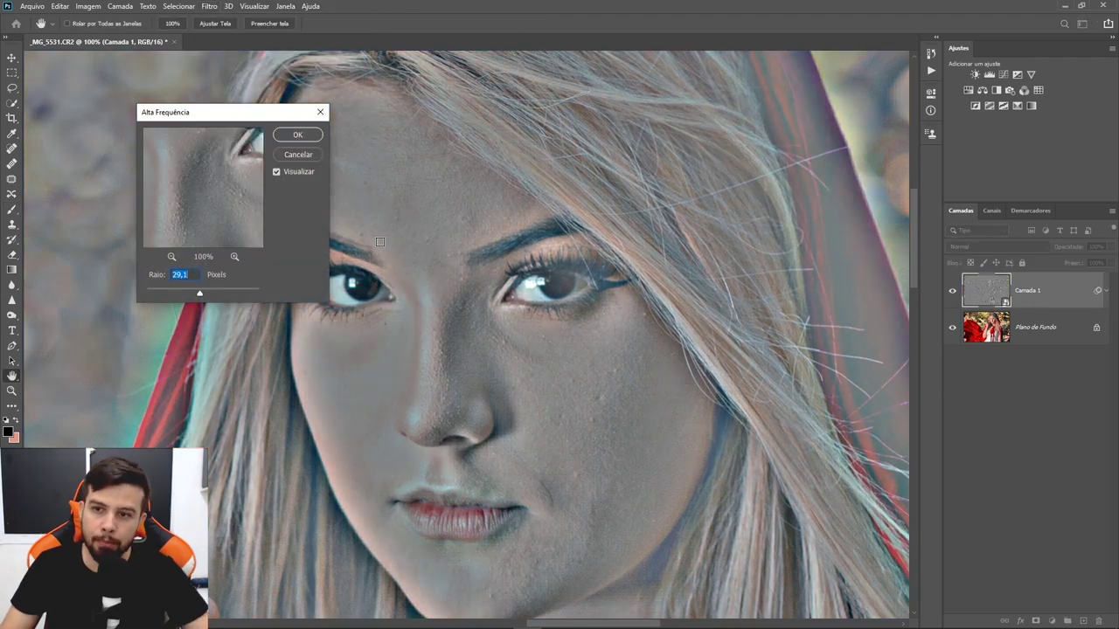
mouse_move(208, 119)
left_mouse_down()
mouse_move(682, 171)
mouse_move(662, 171)
left_mouse_up()
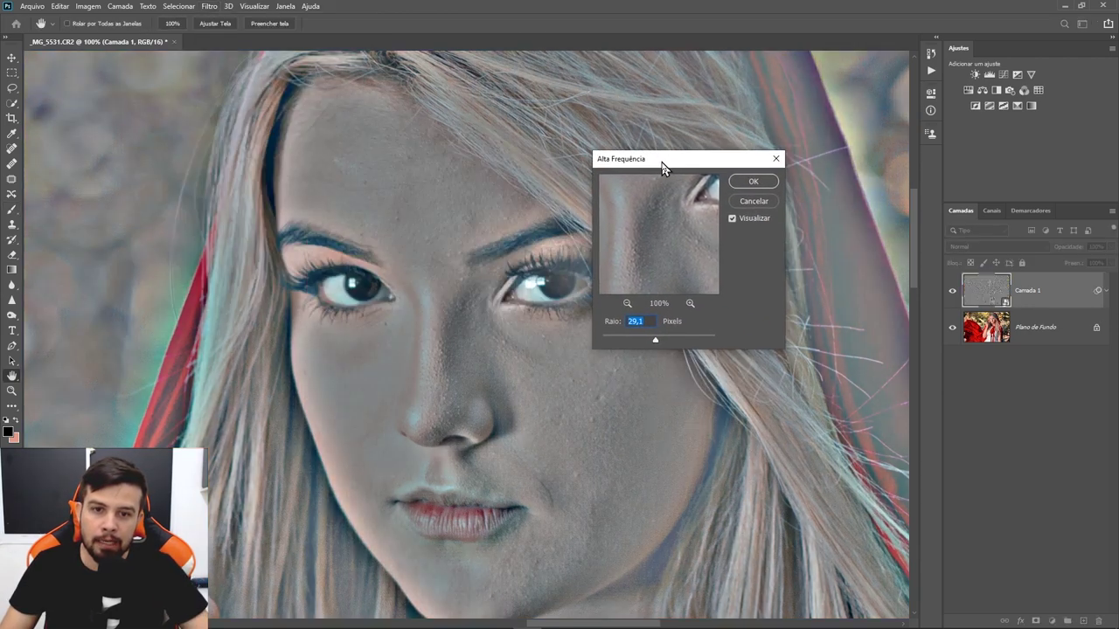
type("20")
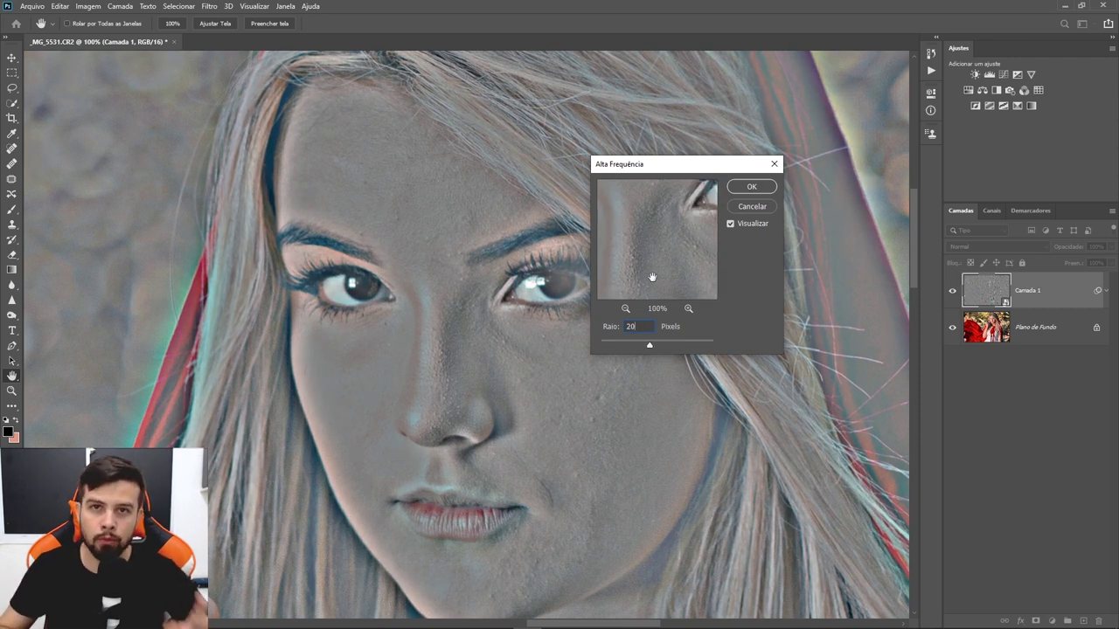
left_click(749, 189)
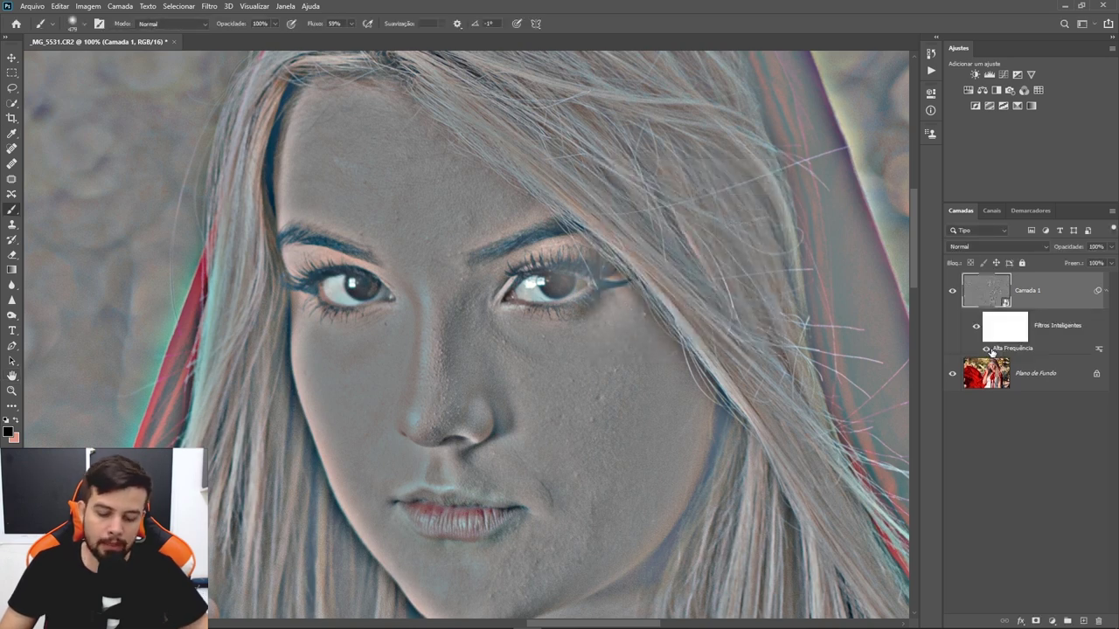
- Invert the high-pass Camada 1 and set its blend mode to Luz Linear
key("ctrl+i")
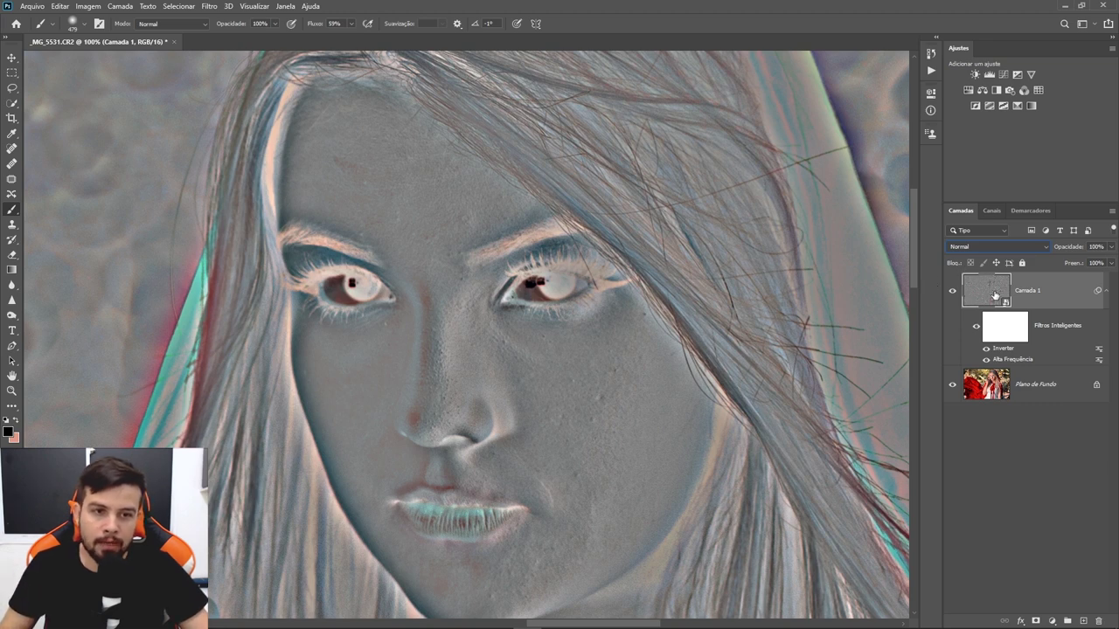
left_click(974, 250)
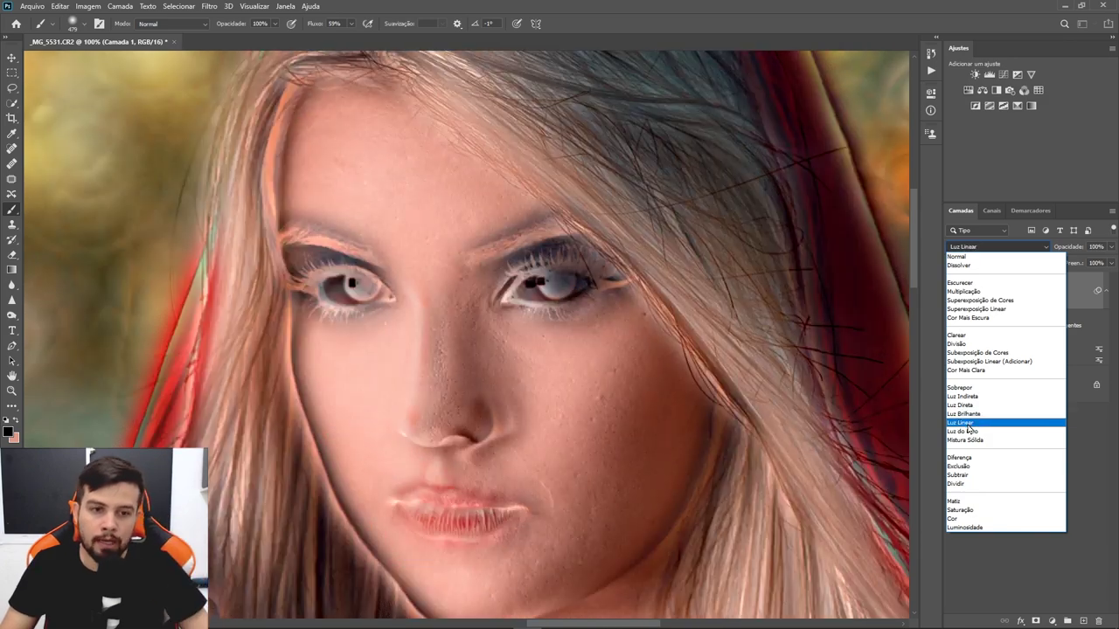
left_click(965, 424)
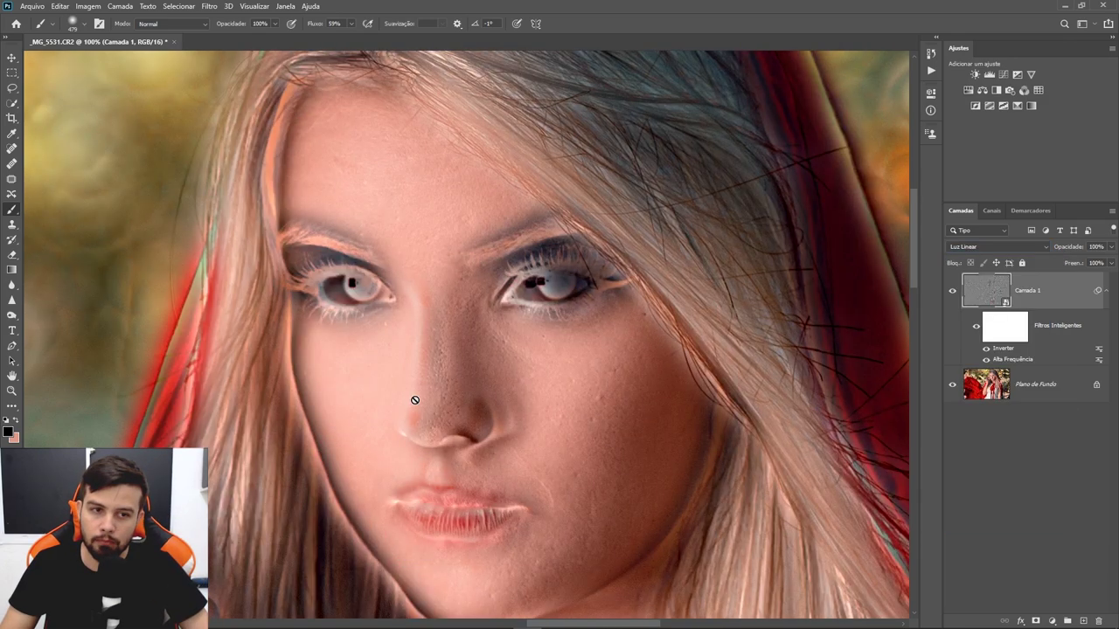
- Switch Camada 1's blend mode from Luz Linear to Luz Brilhante
scroll(393, 411, "up", 4)
scroll(306, 407, "up", 3)
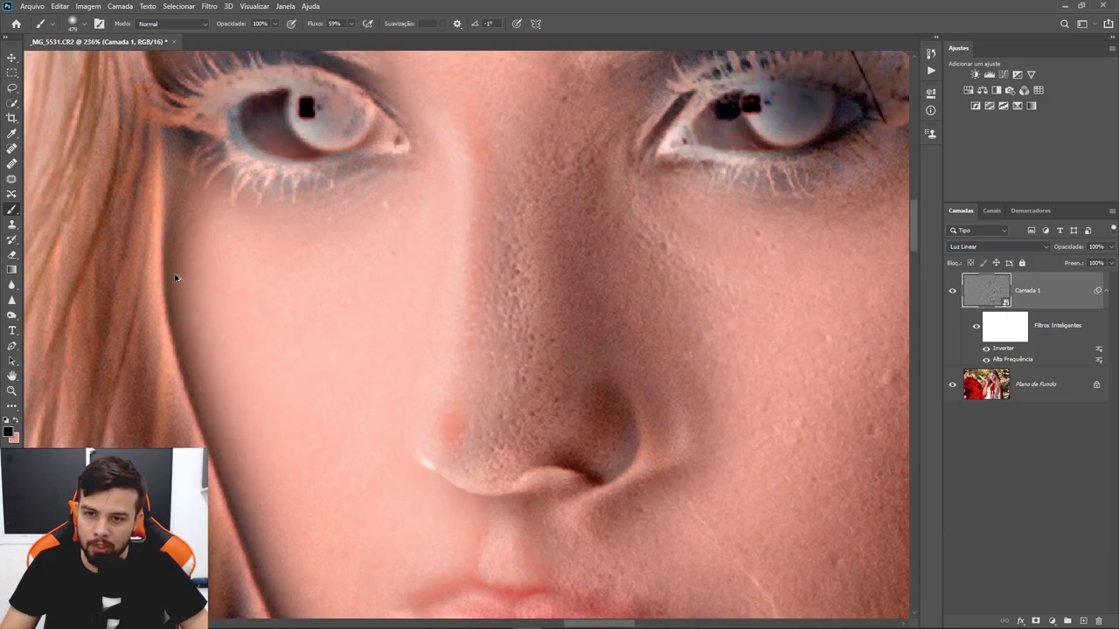
scroll(294, 488, "down", 5)
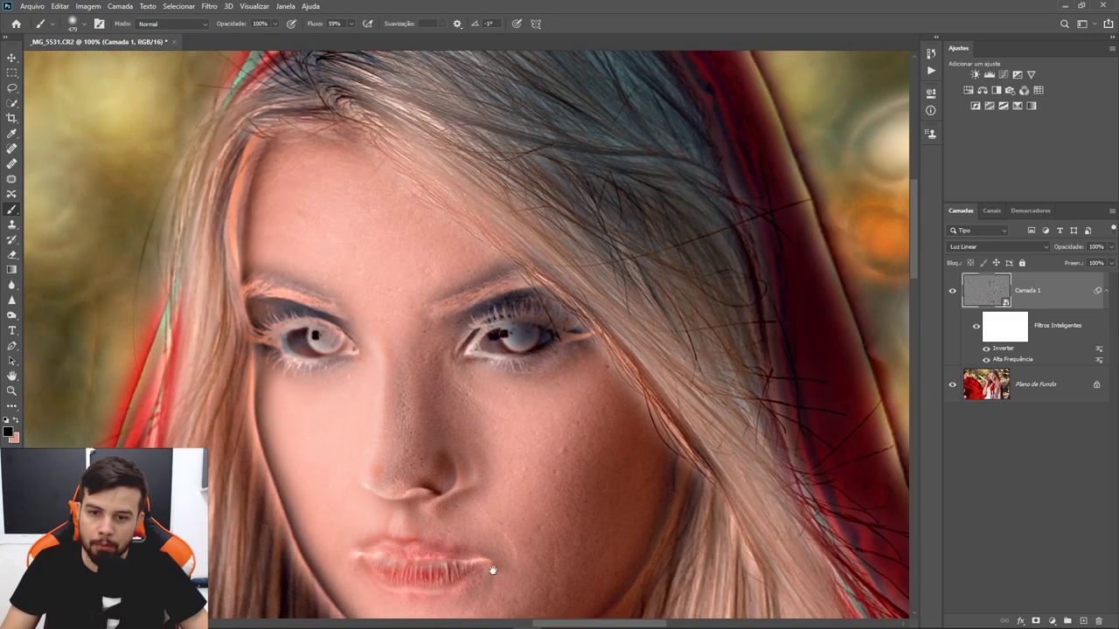
left_click_drag(492, 570, 488, 471)
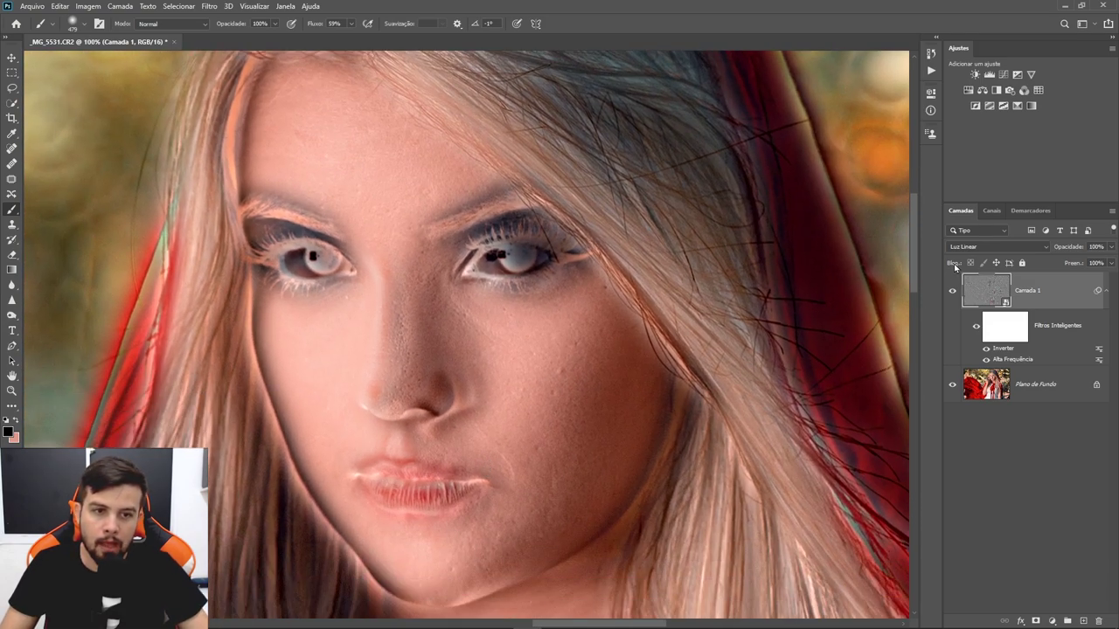
left_click(977, 247)
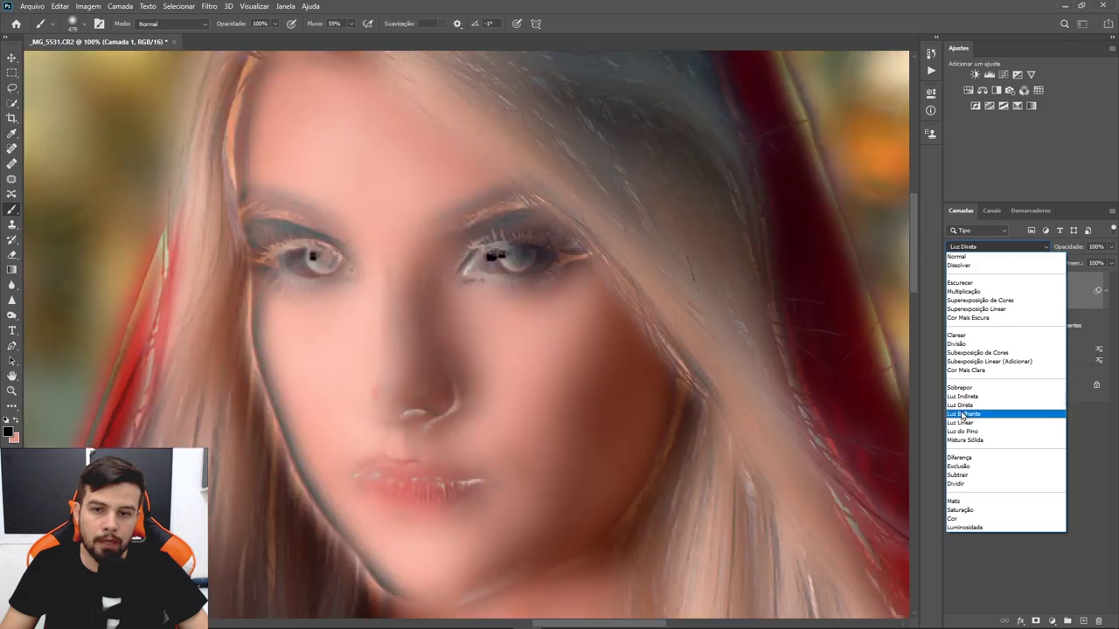
left_click(963, 415)
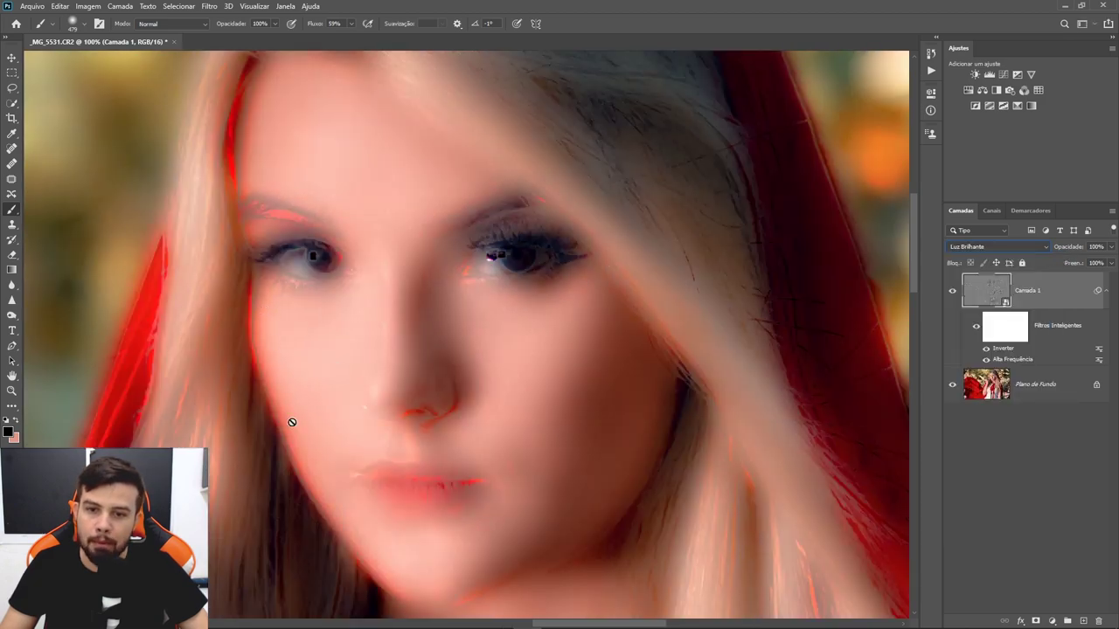
scroll(420, 294, "up", 1)
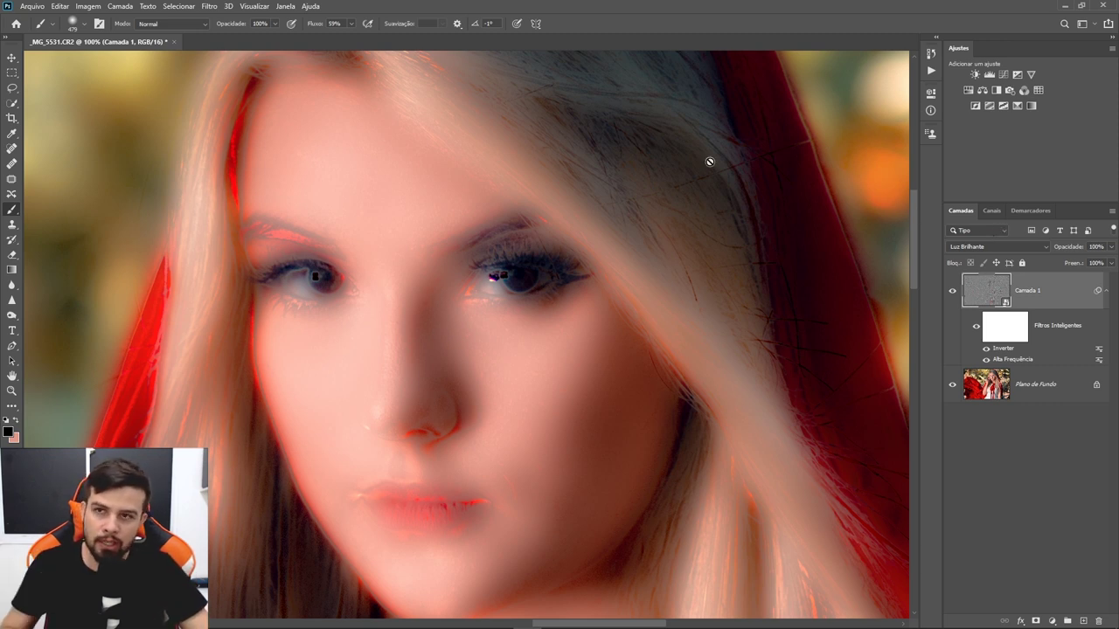
left_click(213, 7)
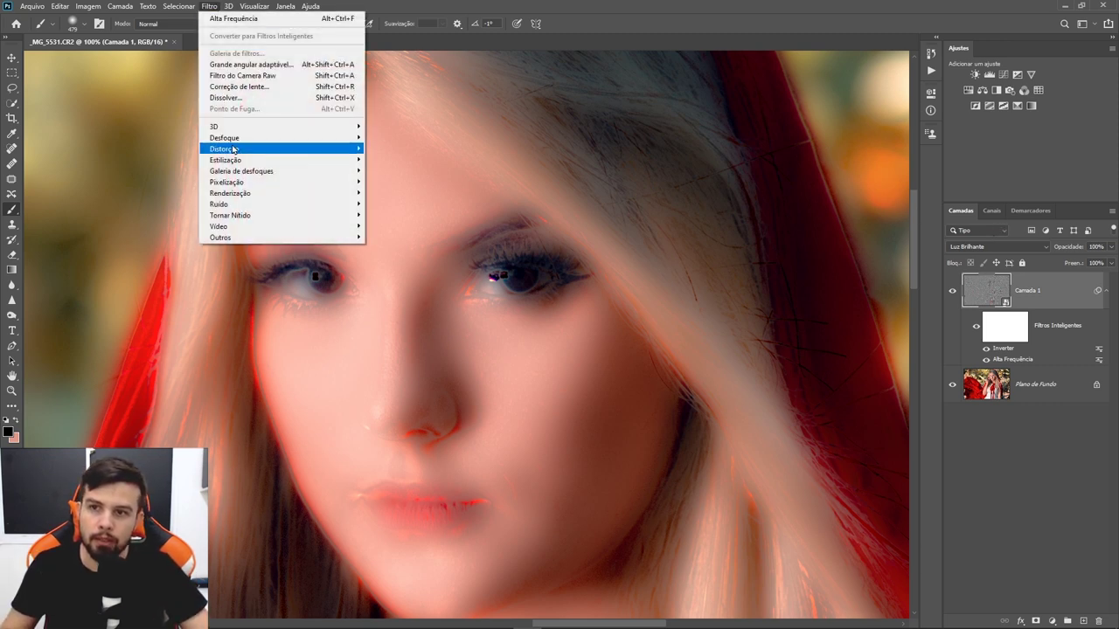
mouse_move(225, 137)
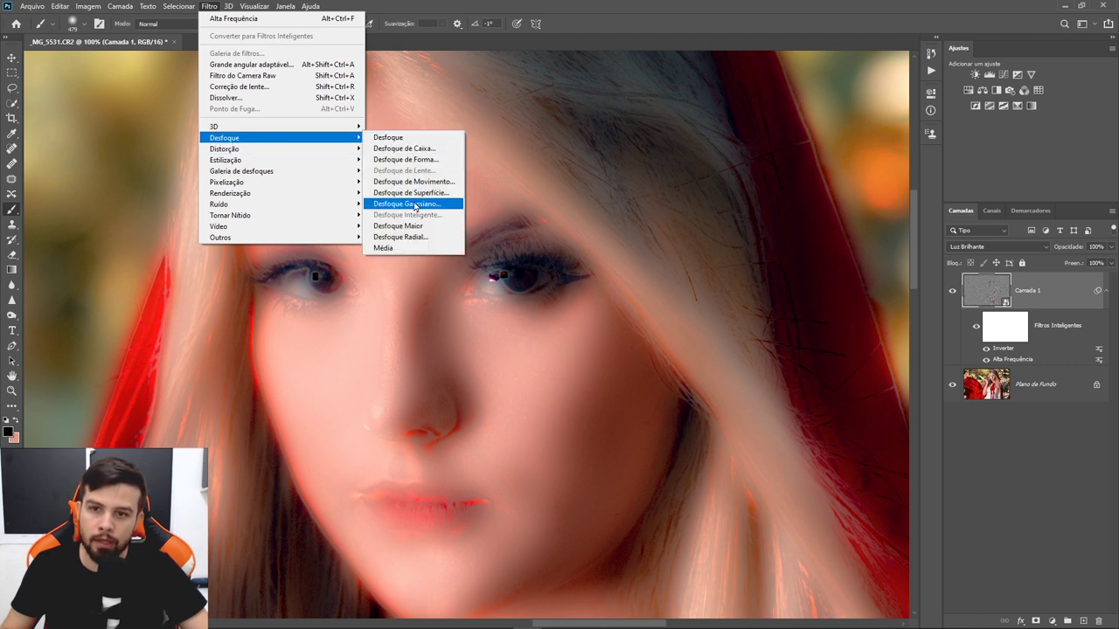
- Add a Desfoque Gaussiano smart filter to Camada 1 at radius 7,2 pixels
left_click(410, 204)
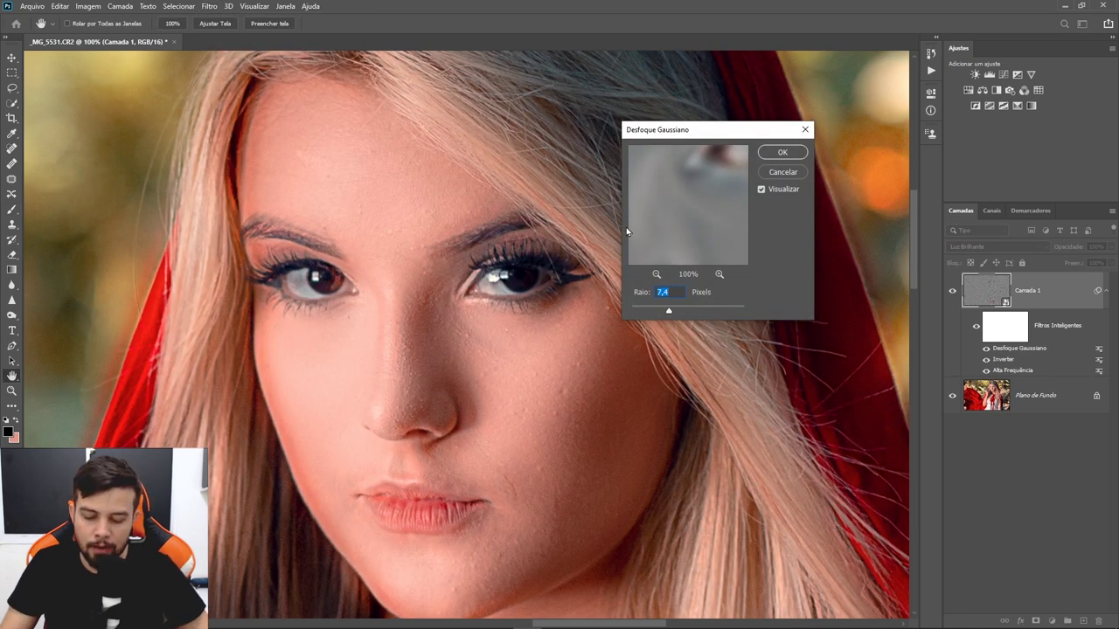
type("20")
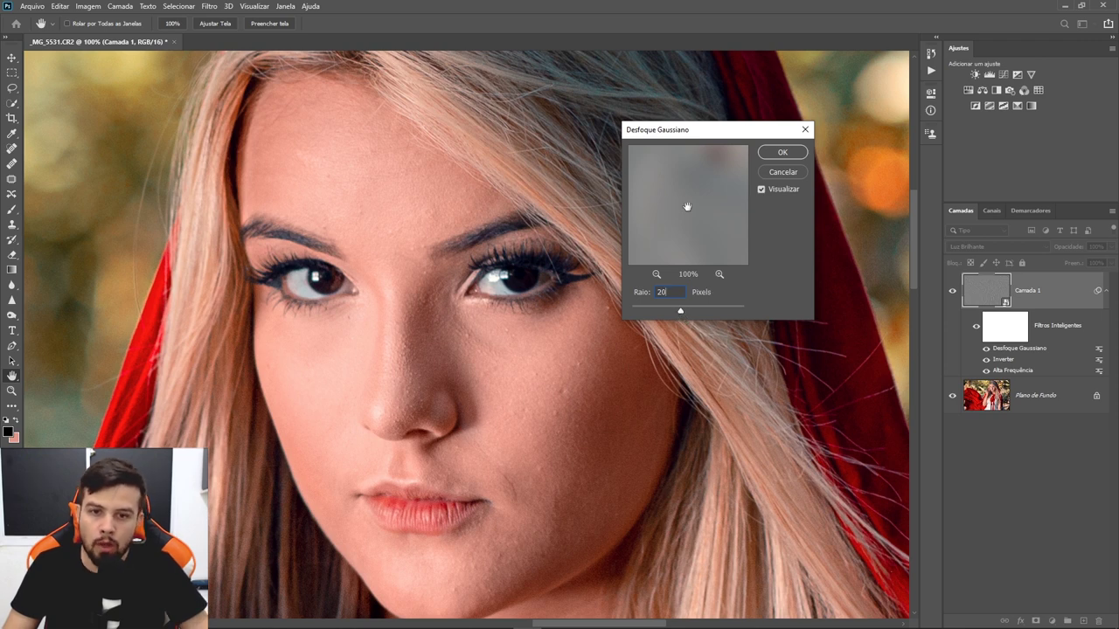
left_click_drag(656, 315, 631, 313)
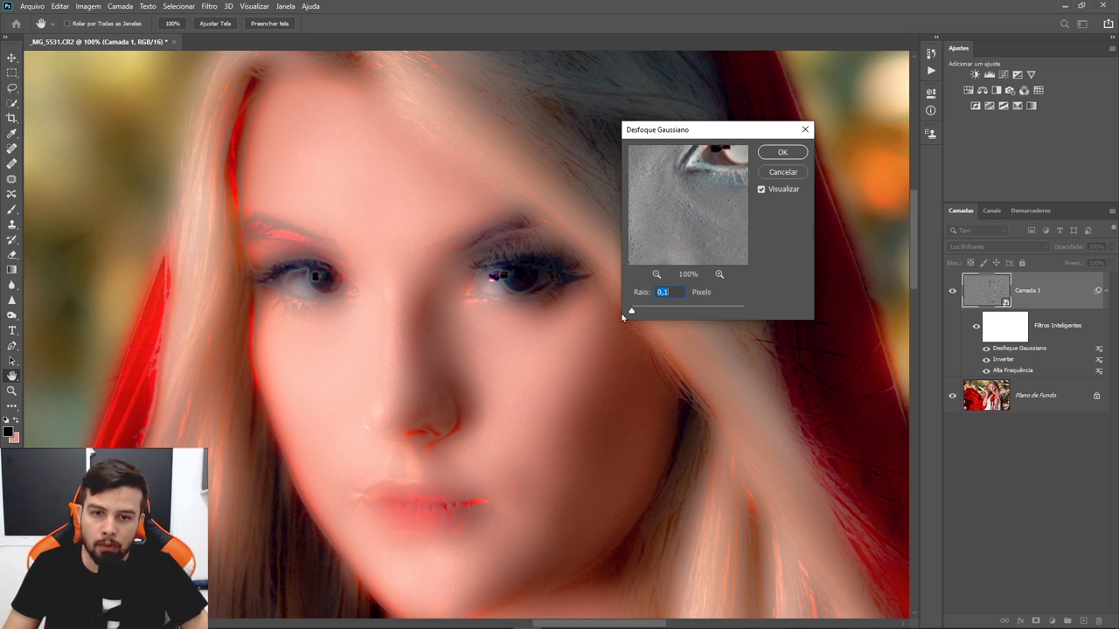
left_click_drag(631, 315, 648, 319)
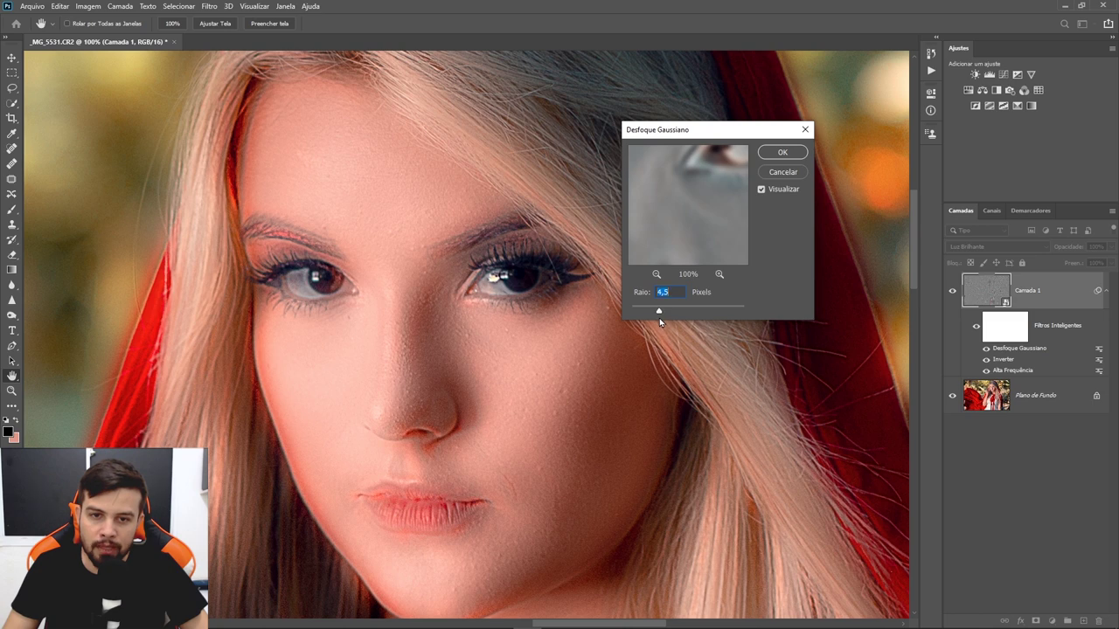
left_click_drag(660, 315, 669, 317)
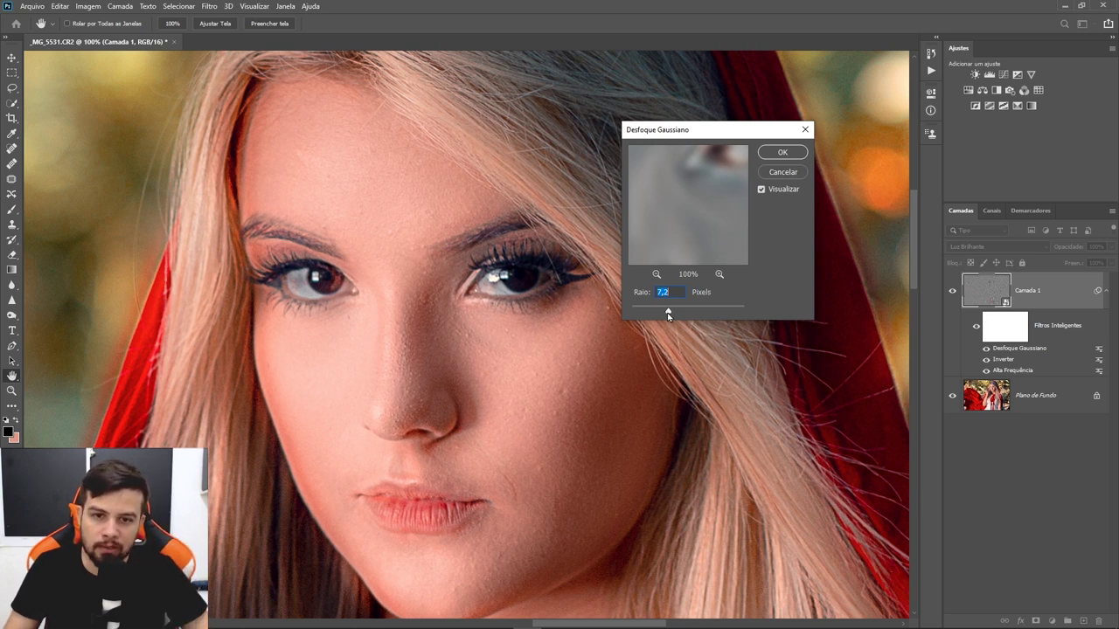
left_click(783, 153)
key("b")
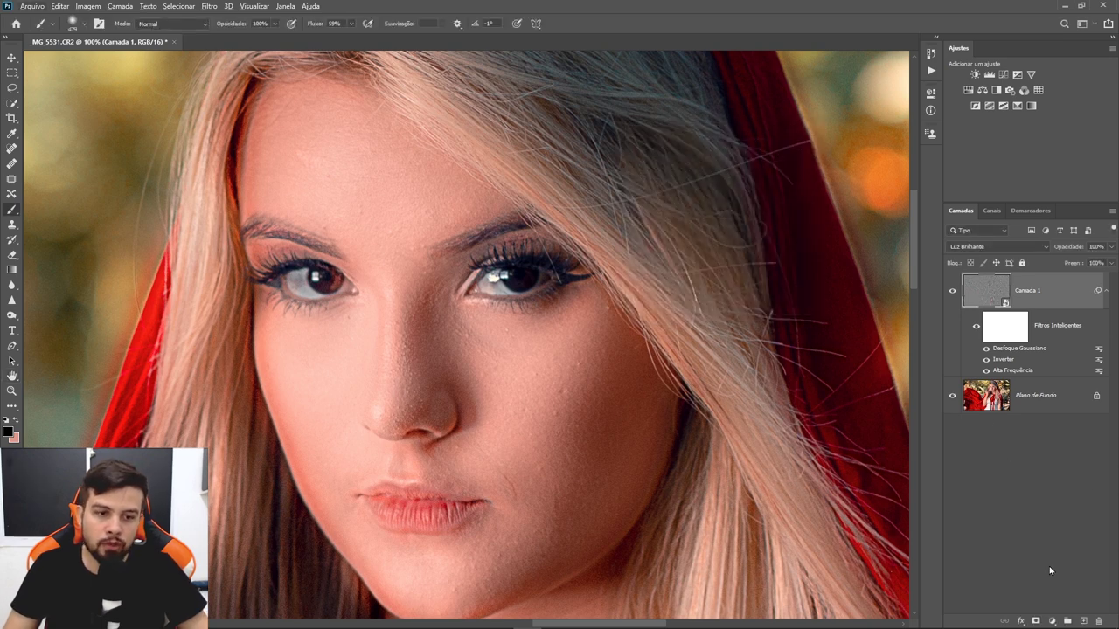
- Add a black layer mask to Camada 1 and paint white over the forehead and cheek
left_click(1036, 620, "alt")
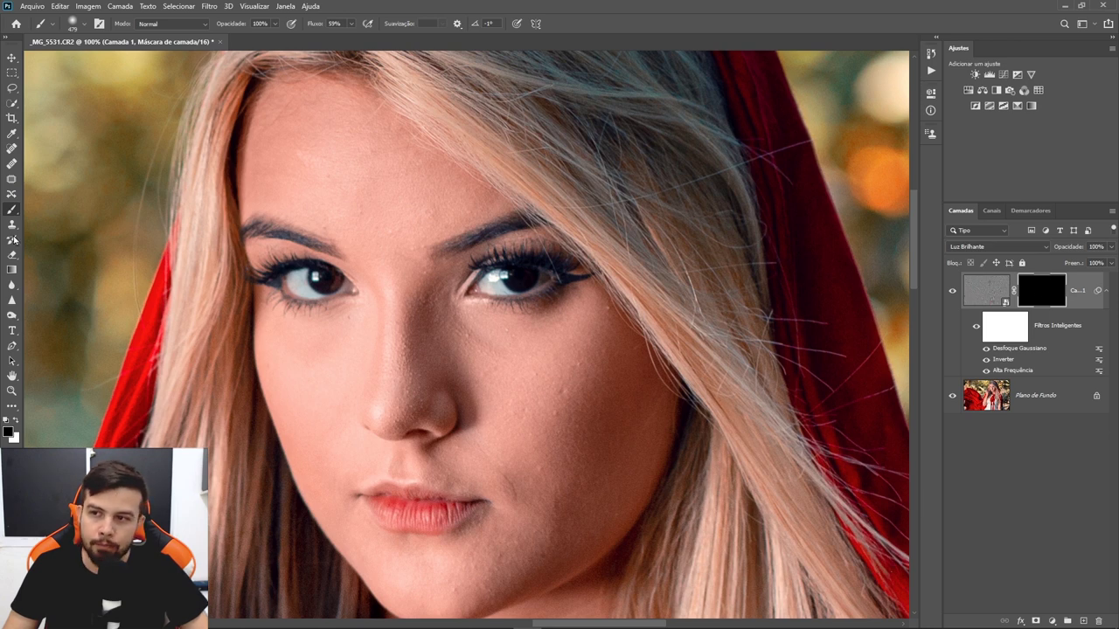
key("x")
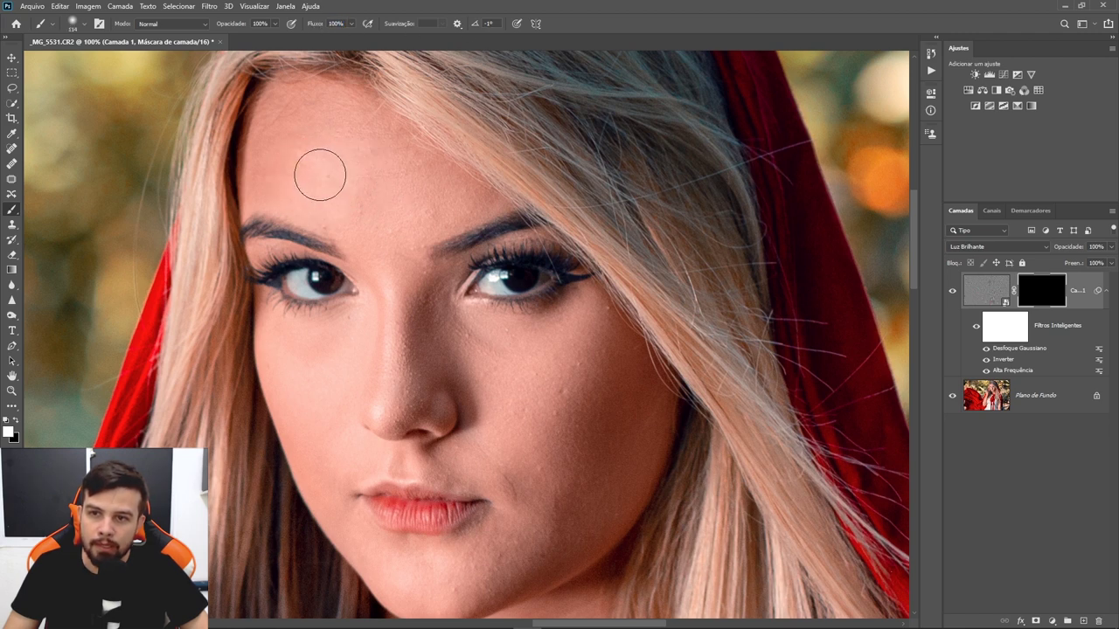
left_click(375, 210)
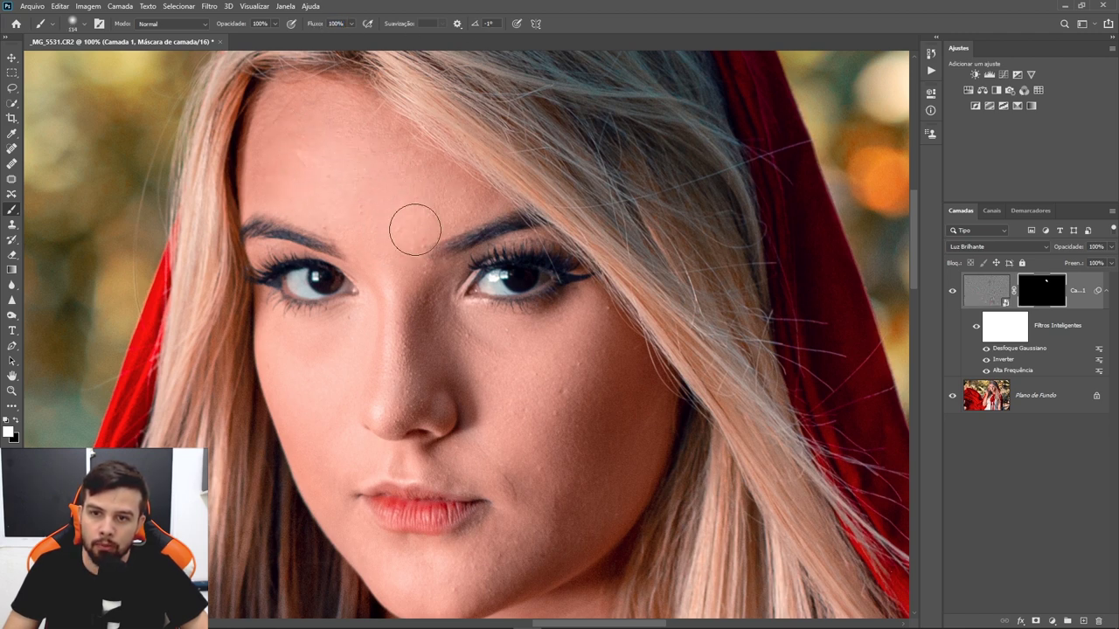
mouse_move(448, 346)
left_mouse_down()
mouse_move(457, 305)
mouse_move(507, 327)
mouse_move(527, 519)
left_mouse_up()
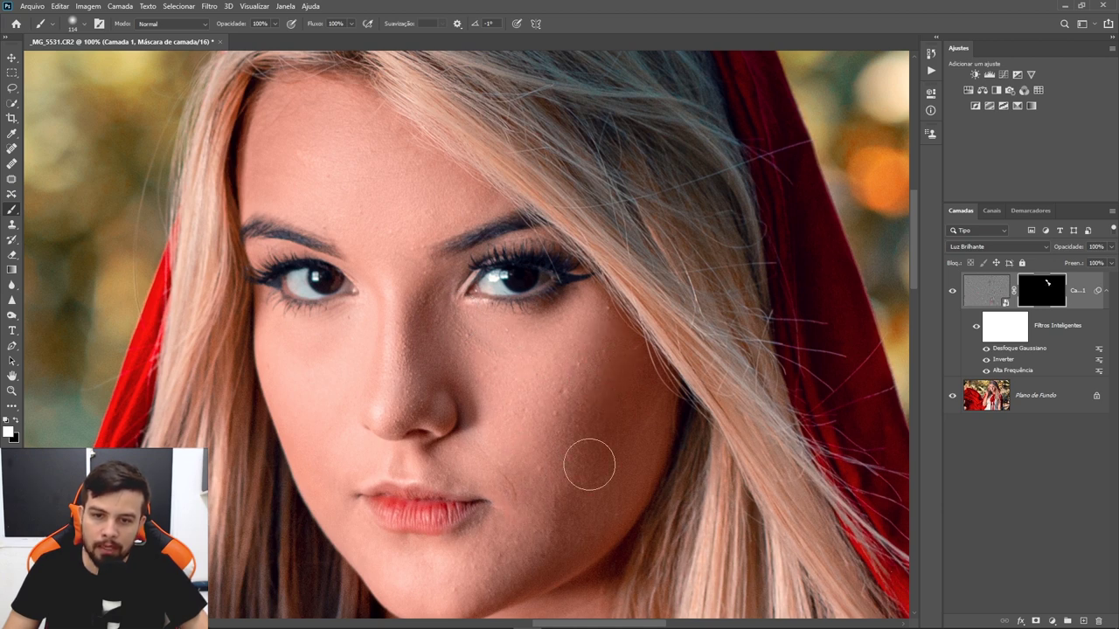
scroll(586, 461, "down", 4)
scroll(560, 411, "down", 1)
scroll(543, 384, "up", 1)
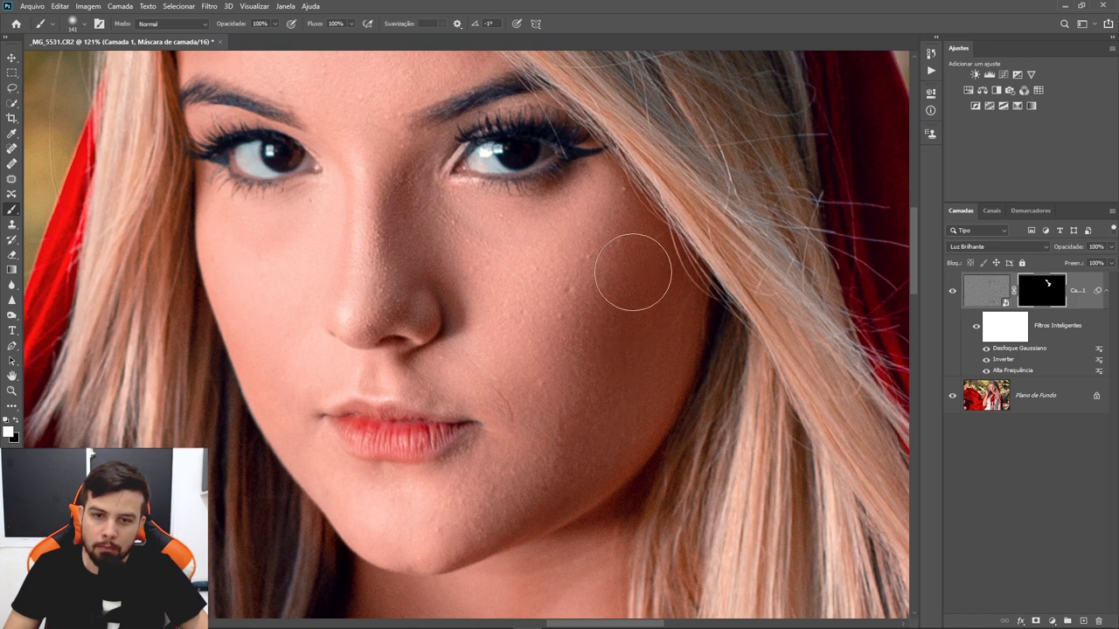
- Shrink the brush to about 93 pixels and refine the mask around forehead, nose and lips
right_click(366, 272, "alt")
left_click_drag(366, 271, 263, 237)
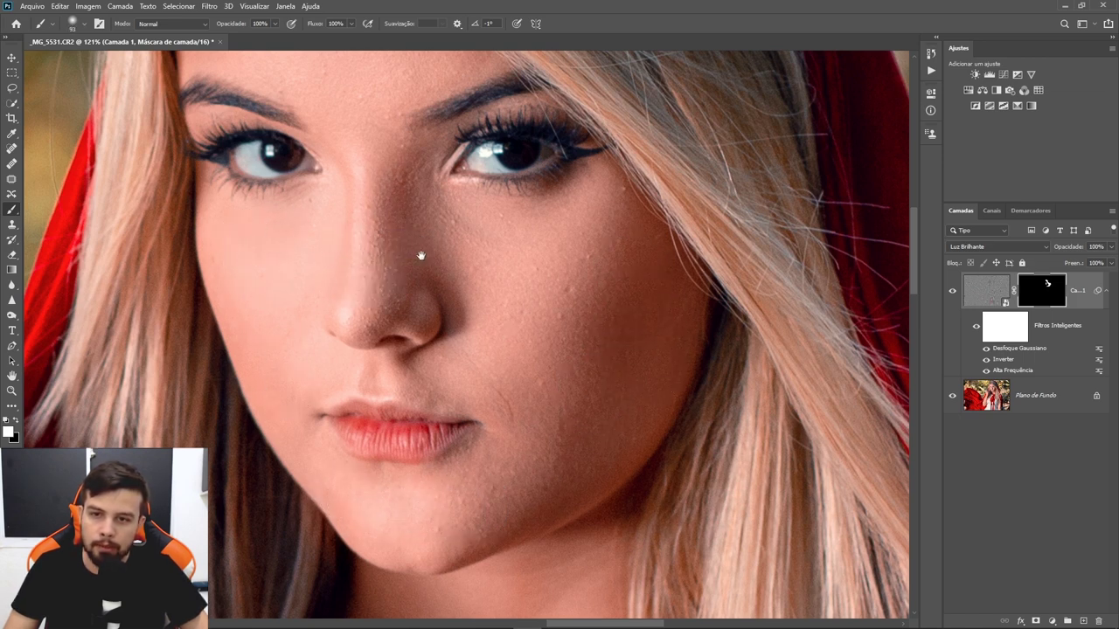
left_click_drag(437, 230, 416, 330)
left_click_drag(339, 222, 351, 290)
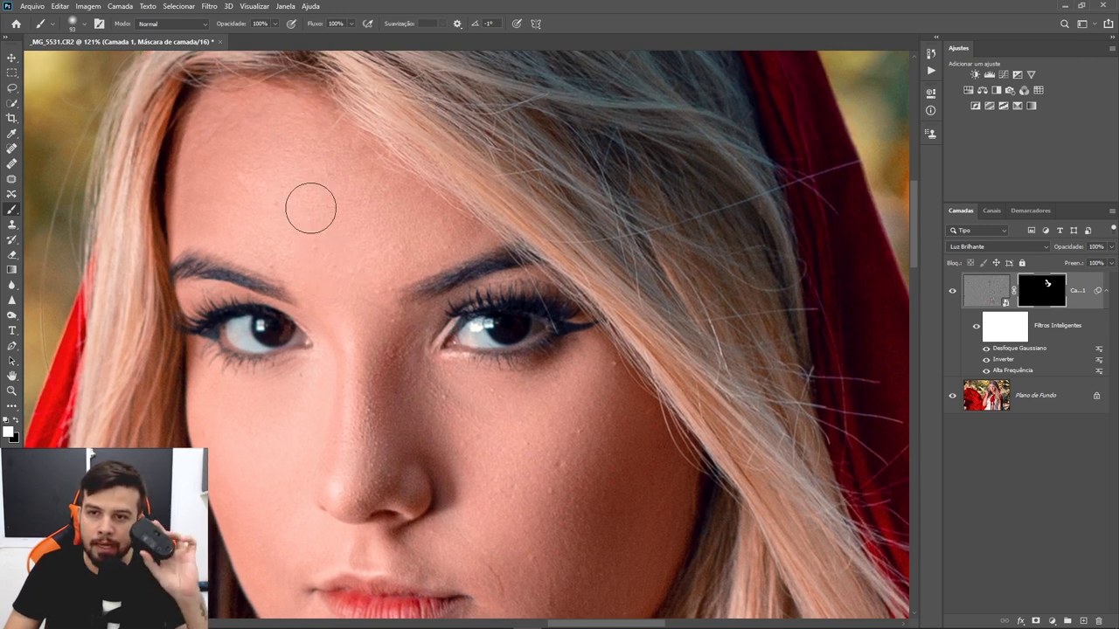
key("x")
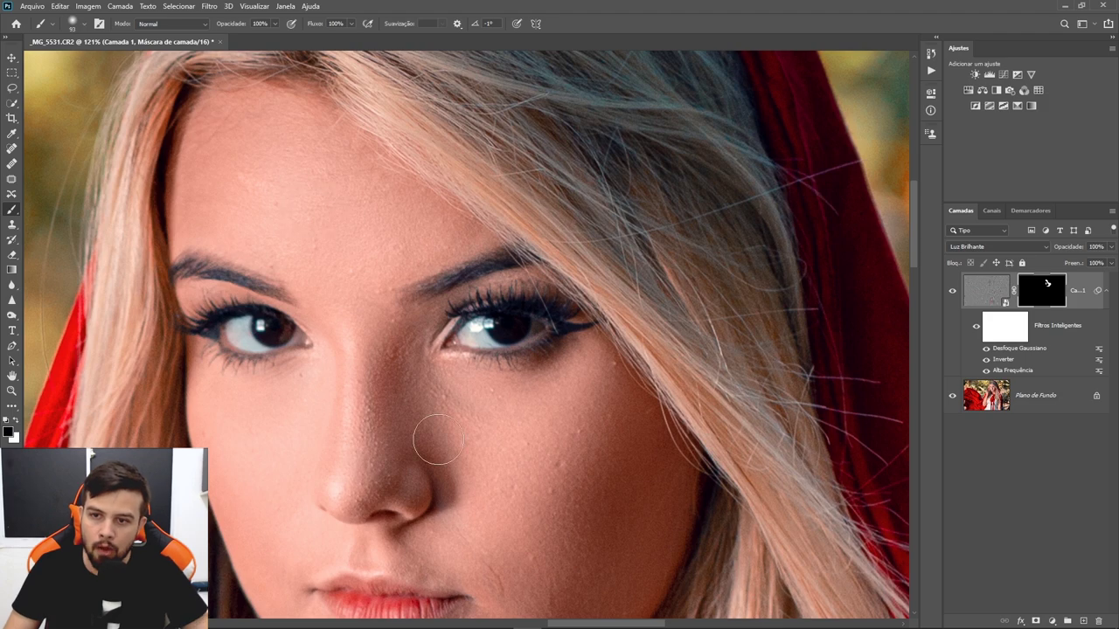
left_click_drag(234, 483, 207, 227)
scroll(207, 228, "up", 3)
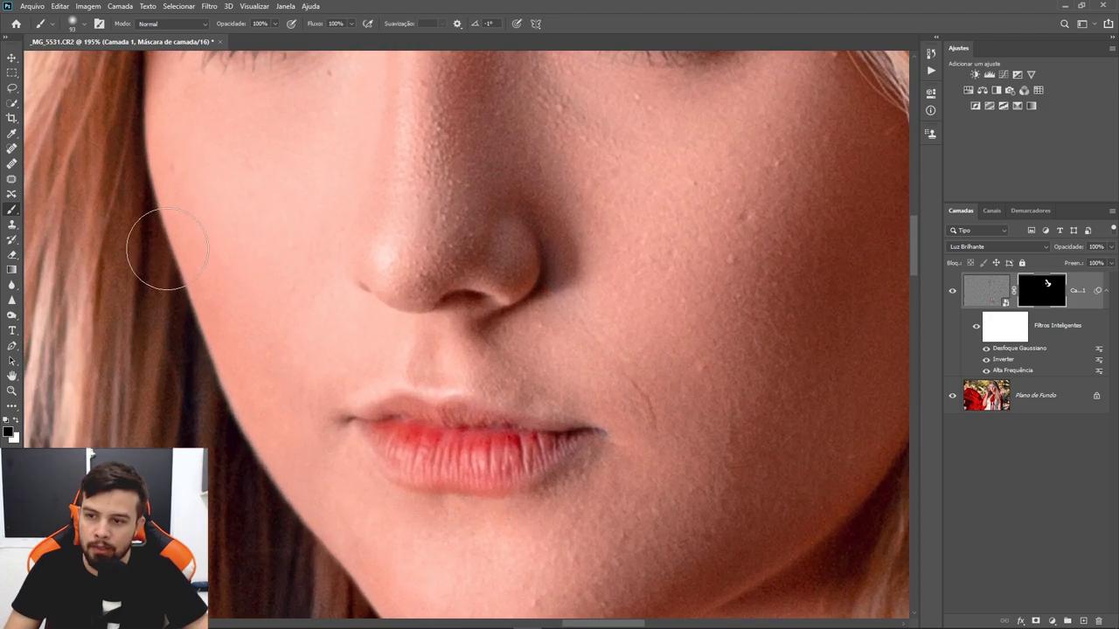
scroll(290, 288, "down", 3)
left_click_drag(275, 180, 324, 221)
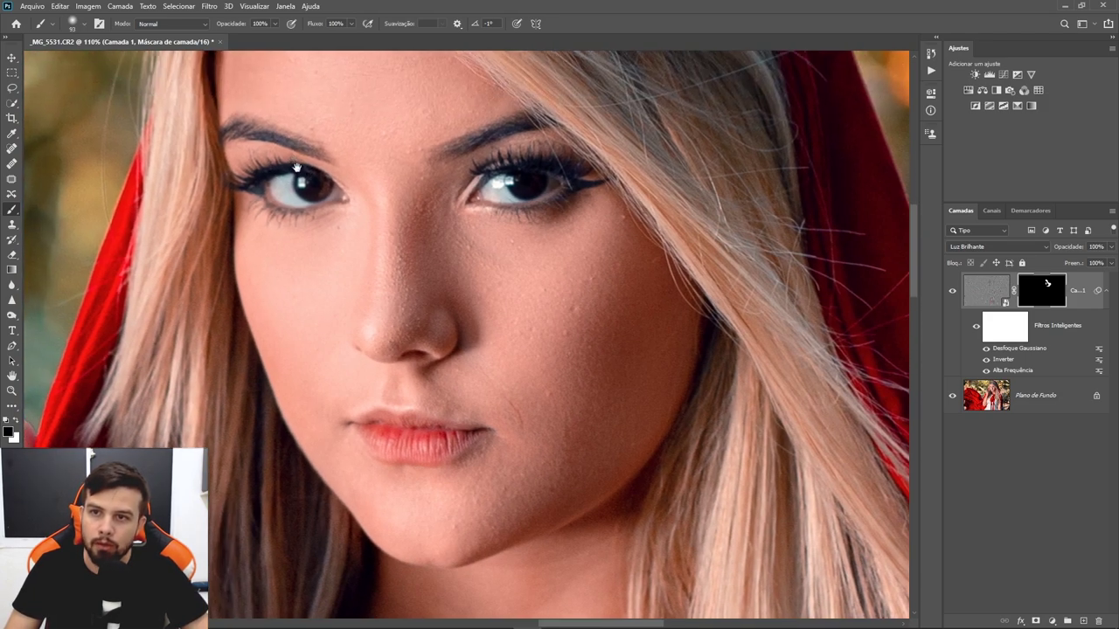
- Finish painting the mask in white and black, then view the face at 100%
key("x")
scroll(262, 367, "up", 1)
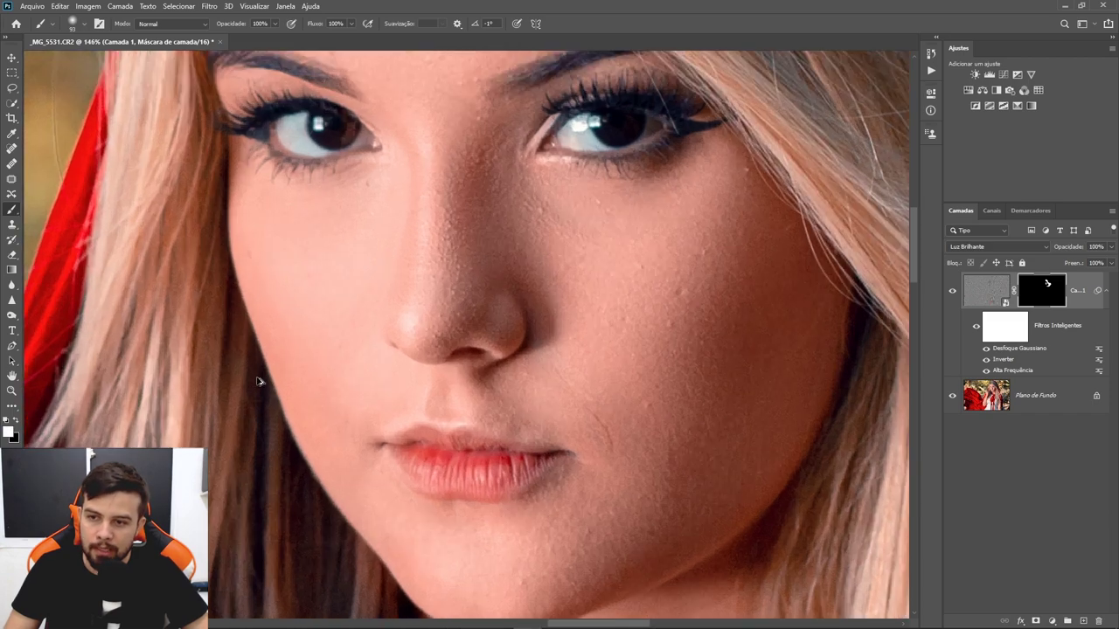
scroll(257, 382, "up", 1)
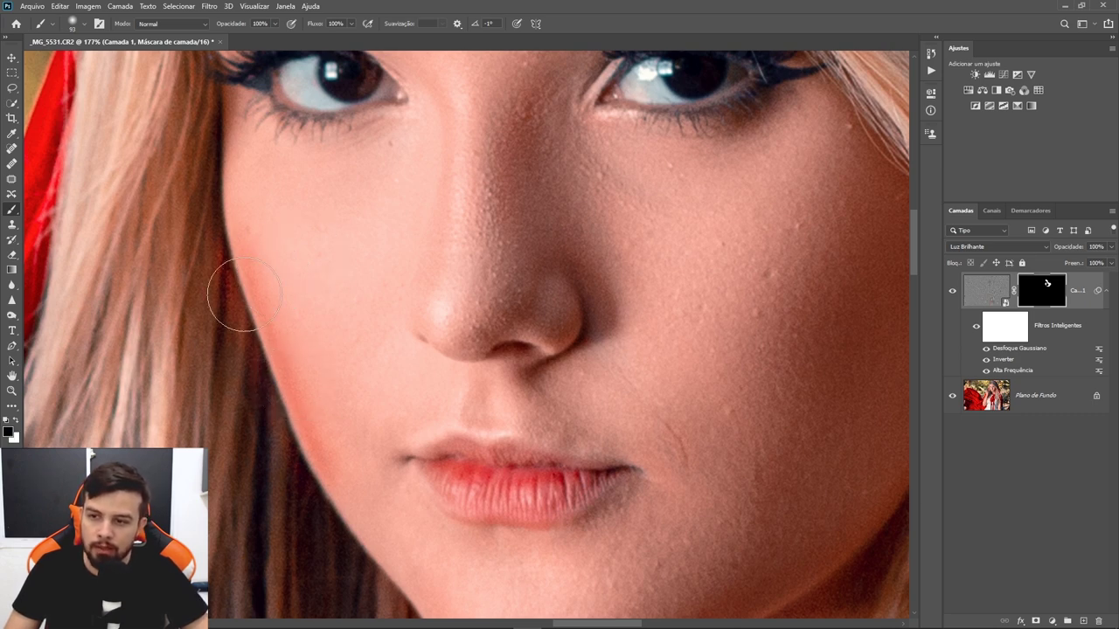
key("x")
key("ctrl+1")
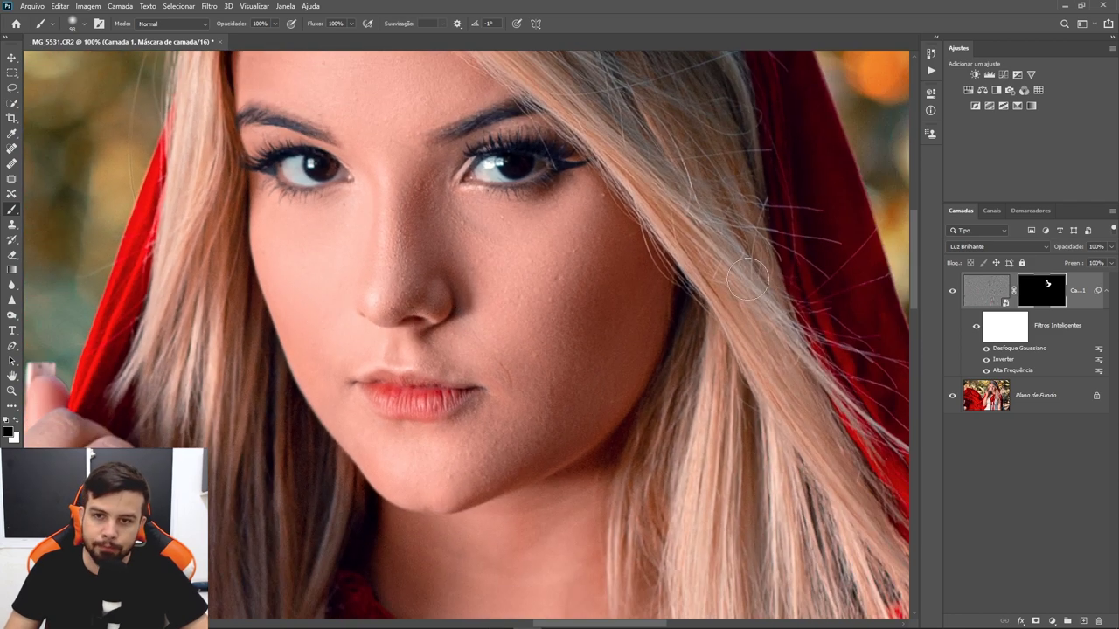
left_click_drag(631, 297, 564, 363)
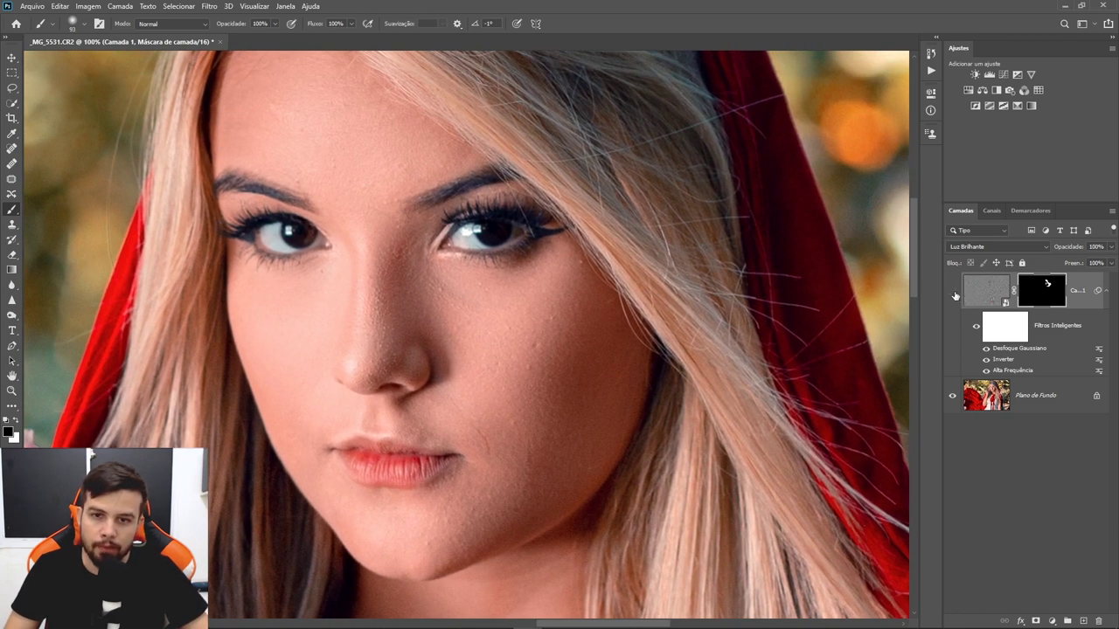
- Toggle Camada 1's visibility to compare the face with and without softening
left_click(953, 292)
scroll(444, 311, "up", 2)
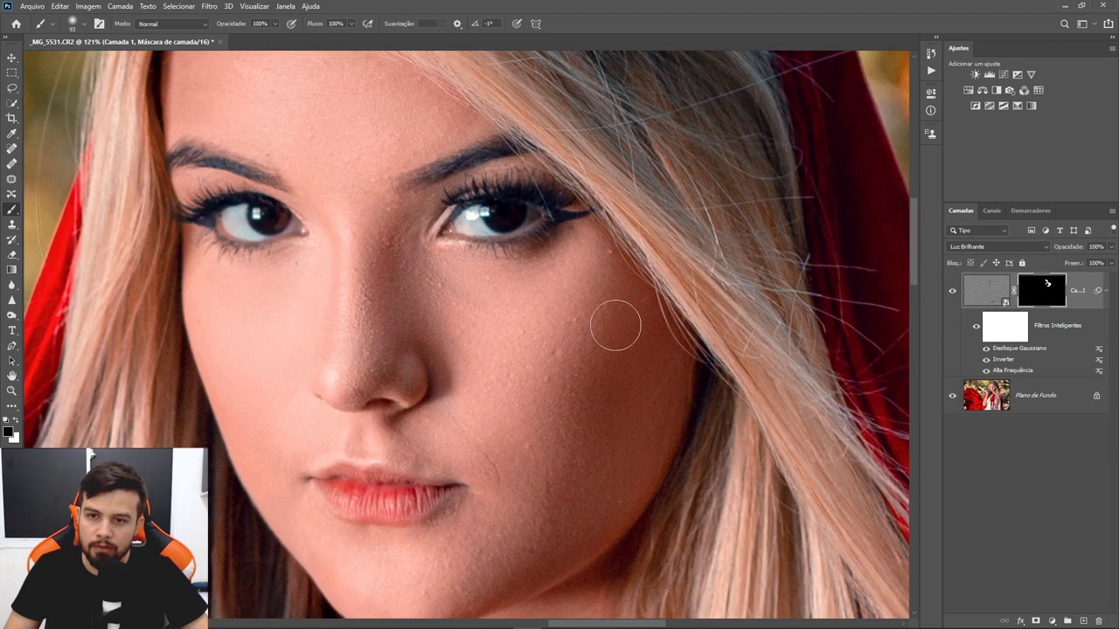
left_click(952, 293)
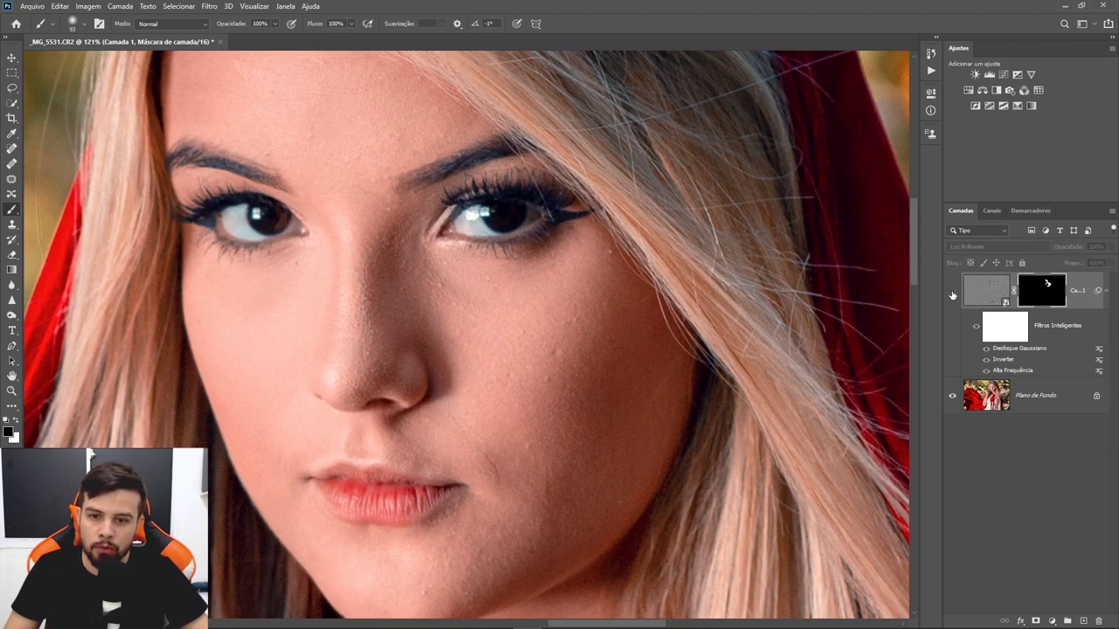
left_click(953, 293)
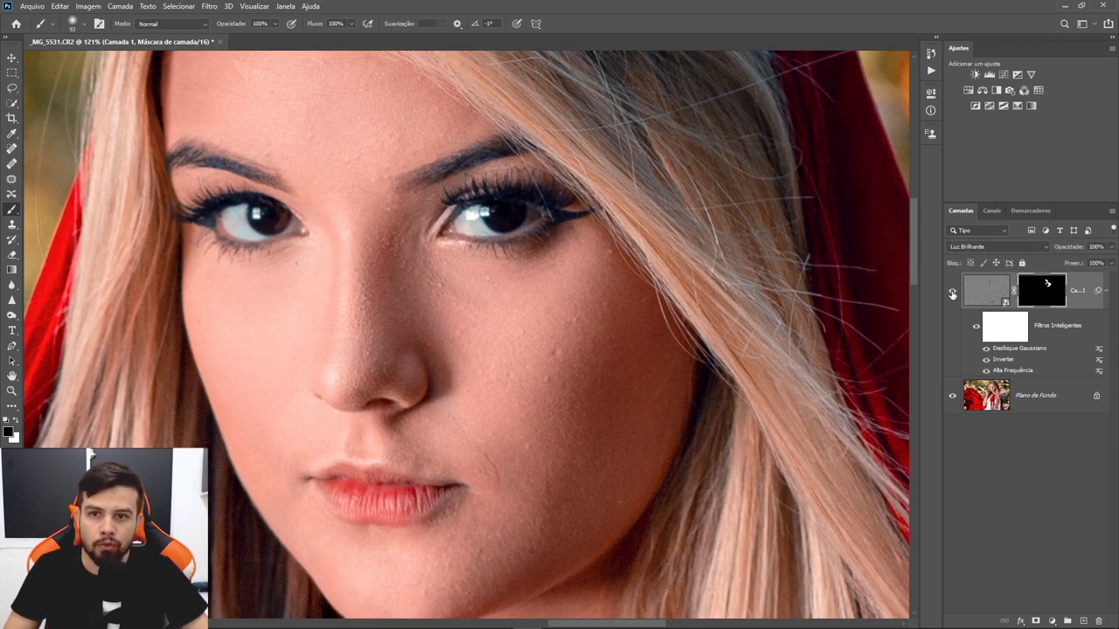
left_click(953, 293)
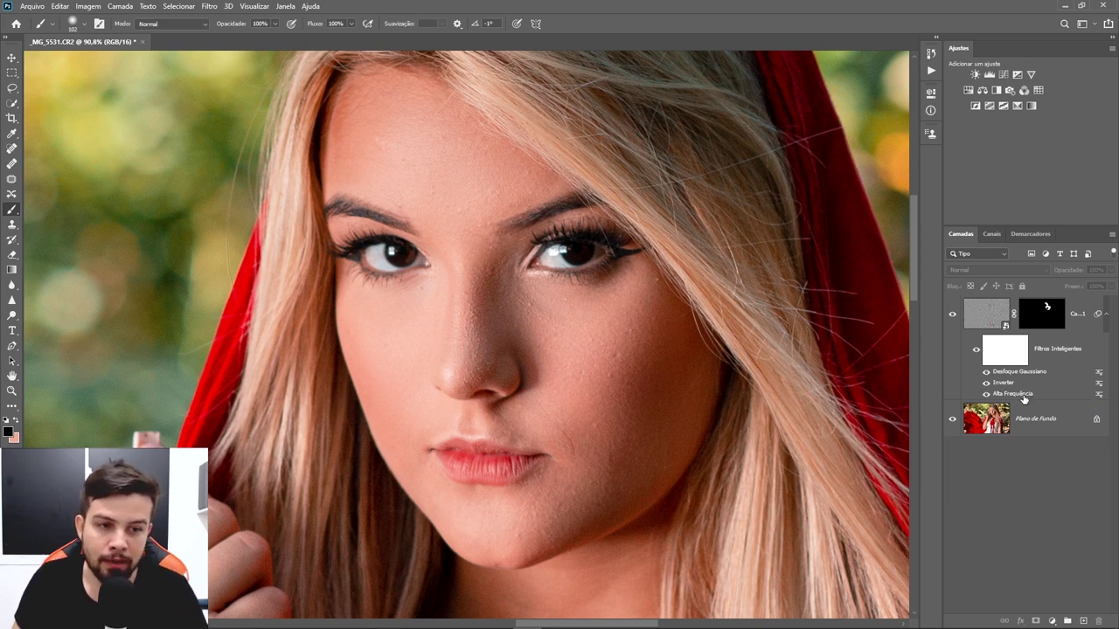
- Reopen Camada 1's Desfoque Gaussiano smart filter and lower its radius to 5,4 pixels
left_click(1025, 395)
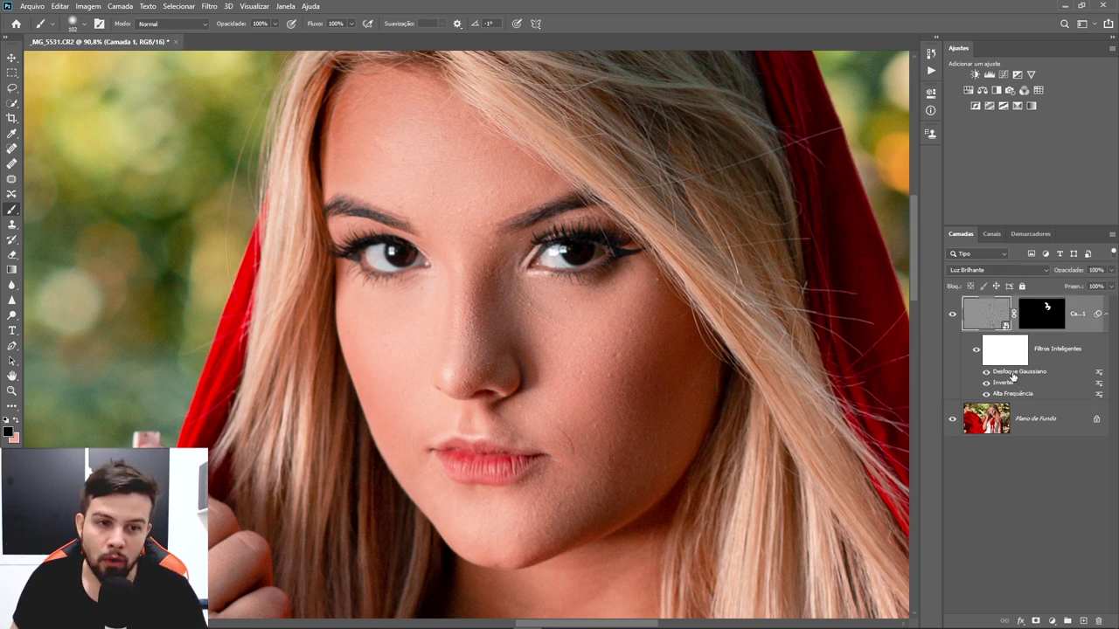
double_click(1014, 372)
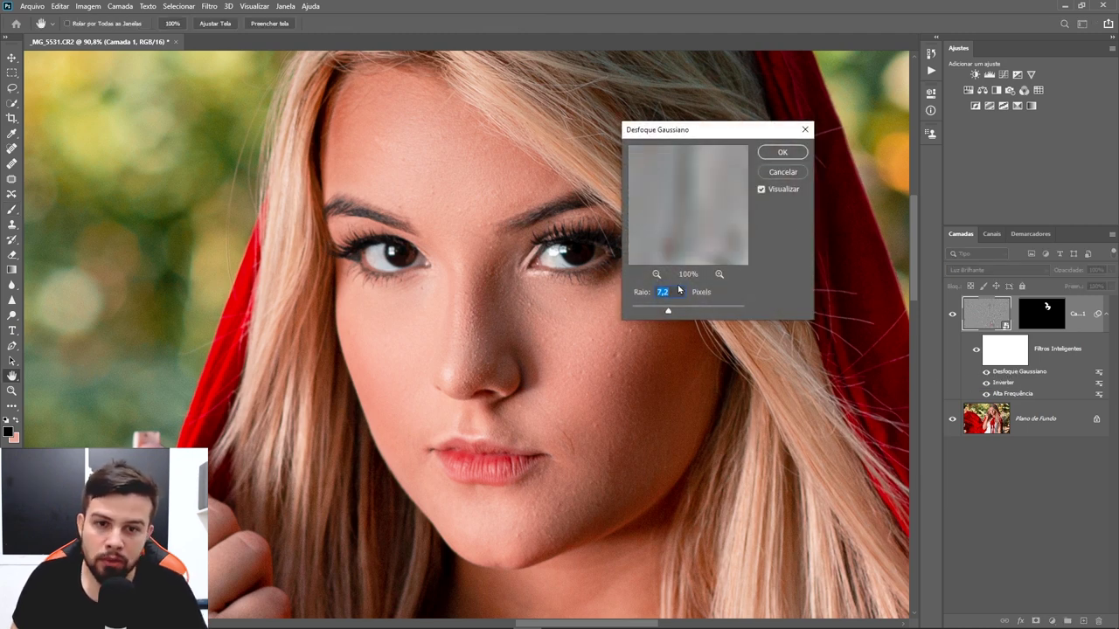
left_click_drag(670, 315, 660, 313)
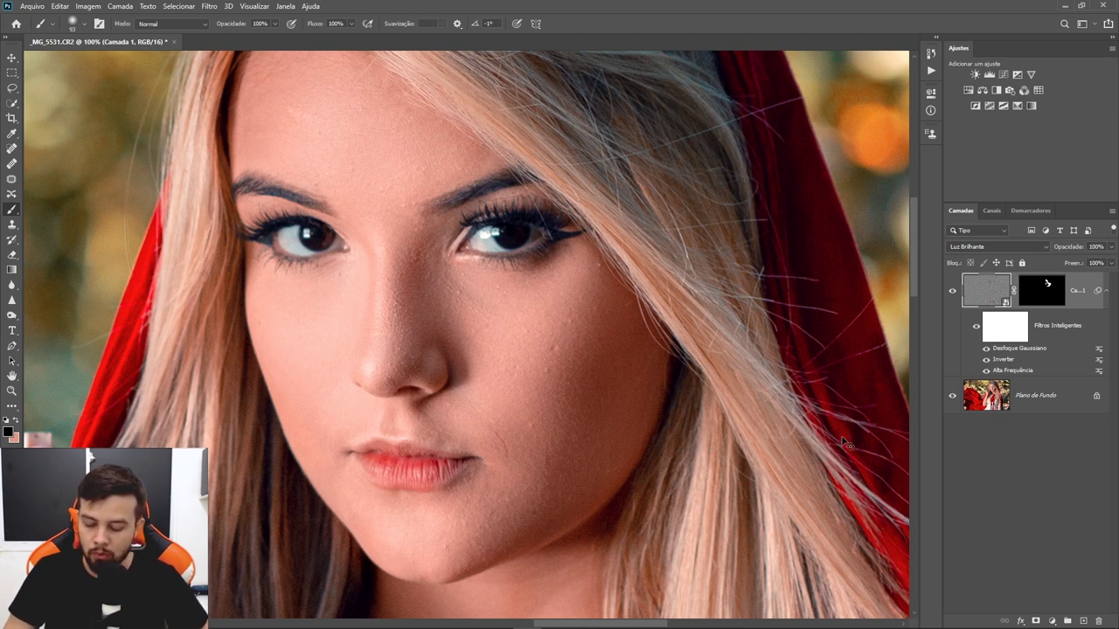
- Stamp all visible layers into Camada 2 and patch the cheek wrinkle with nearby skin
key("ctrl+alt+shift+e")
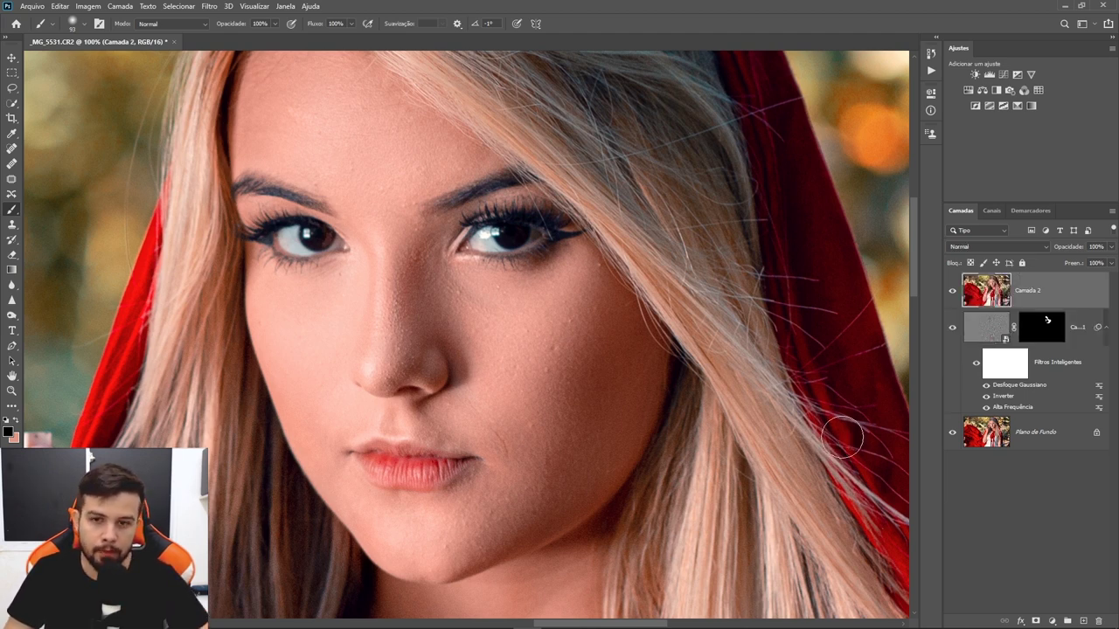
left_click(12, 180)
scroll(506, 480, "up", 5)
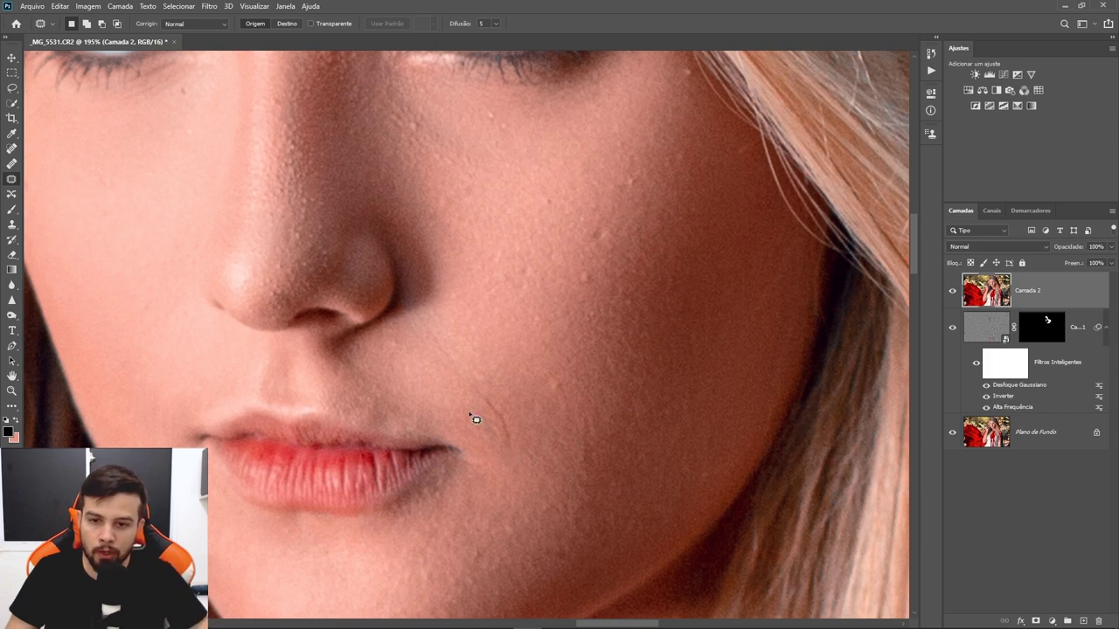
left_click_drag(532, 445, 523, 465)
mouse_move(505, 428)
left_mouse_down()
mouse_move(512, 376)
mouse_move(577, 411)
left_mouse_up()
key("ctrl+d")
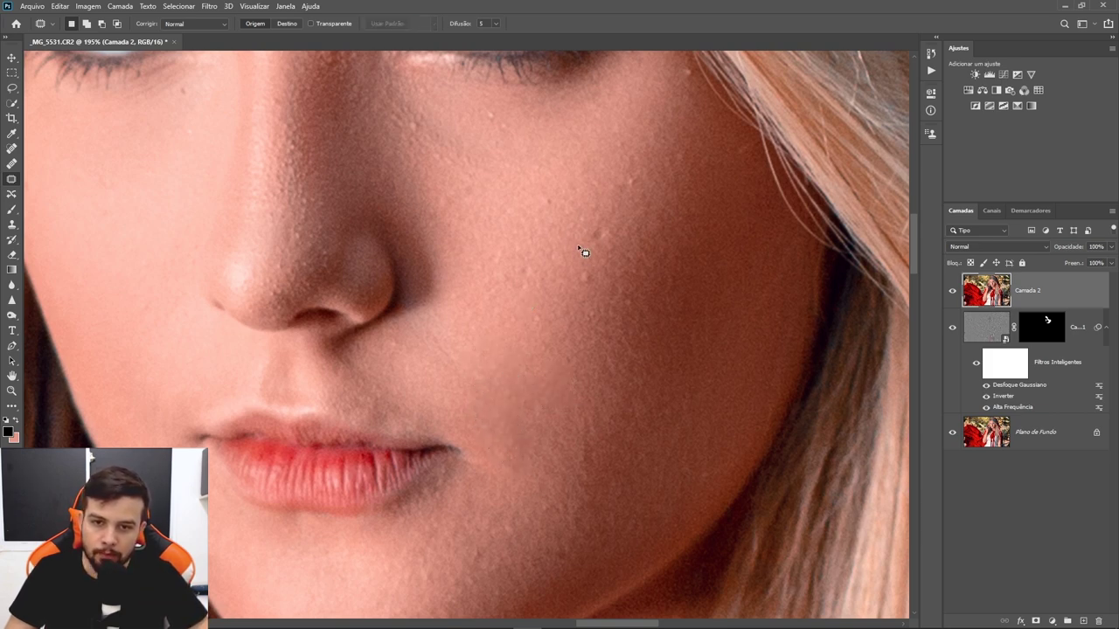
- Patch another cheek blemish, then zoom in around the eyes
left_click_drag(605, 227, 586, 224)
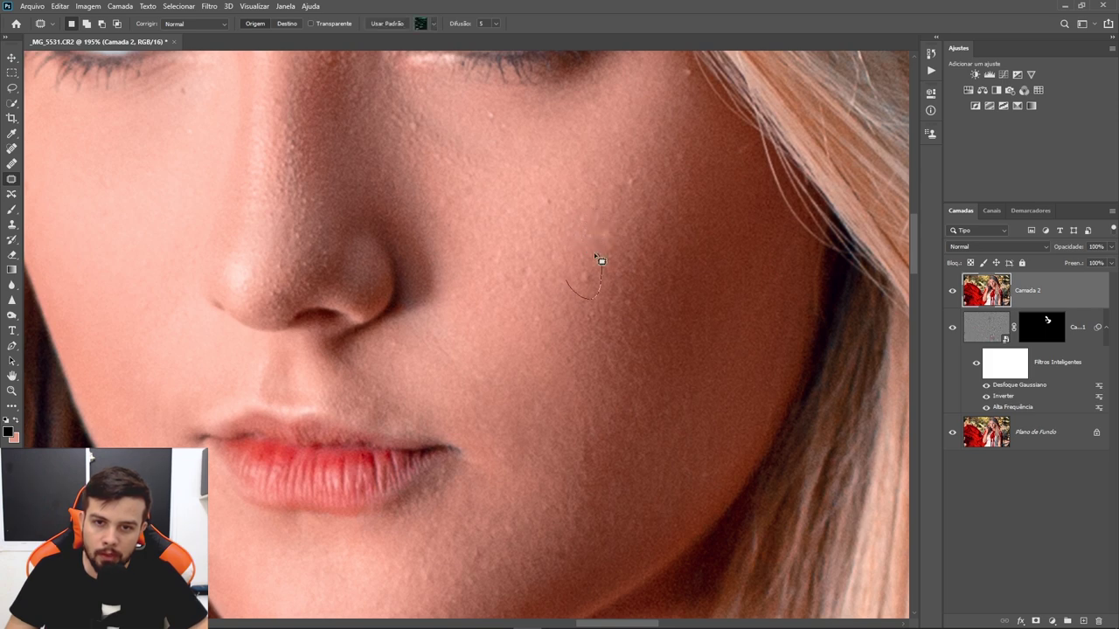
left_click_drag(602, 261, 573, 324)
key("ctrl+d")
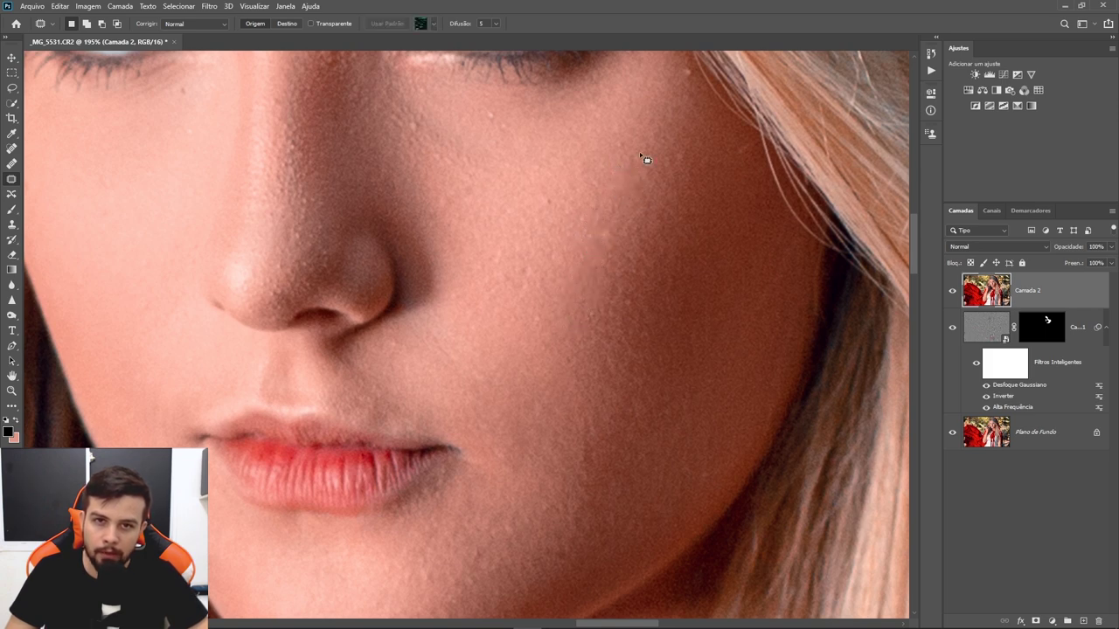
mouse_move(535, 183)
left_mouse_down()
mouse_move(480, 205)
mouse_move(502, 169)
left_mouse_up()
key("ctrl+d")
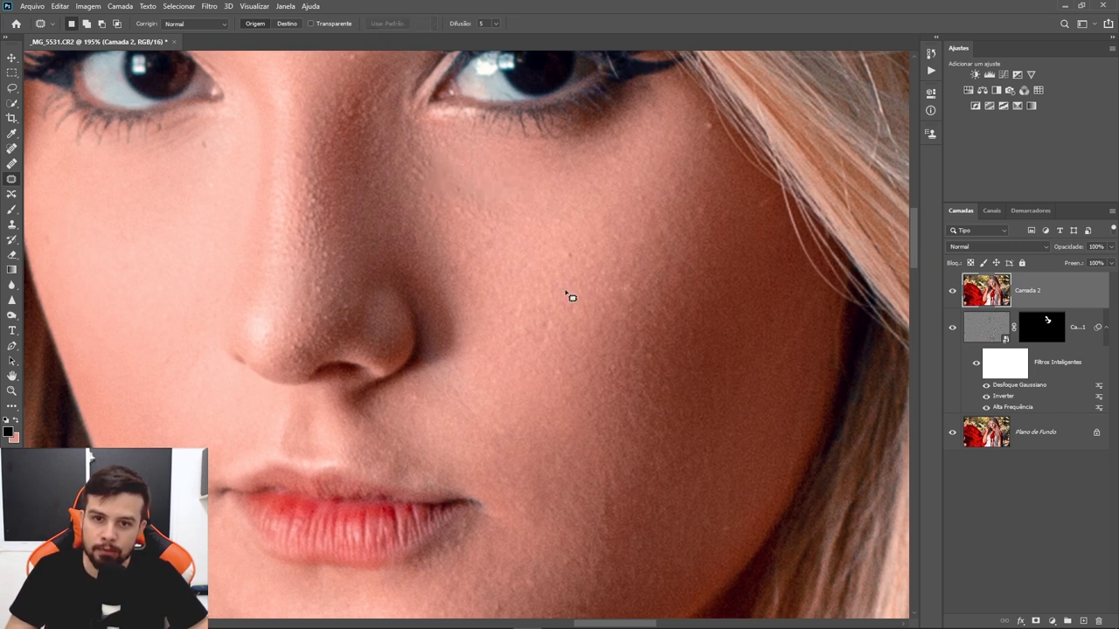
key("ctrl+0")
scroll(437, 175, "up", 1)
scroll(429, 205, "up", 1)
scroll(419, 214, "up", 2)
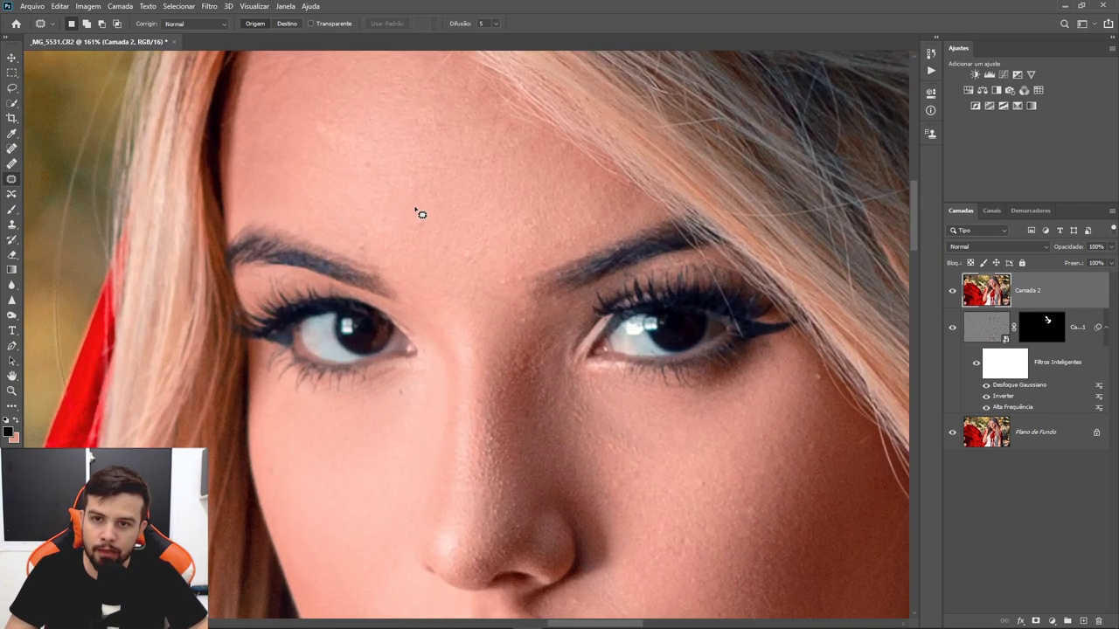
- Patch three forehead spots with nearby clean skin
mouse_move(426, 206)
left_mouse_down()
mouse_move(469, 200)
mouse_move(520, 215)
mouse_move(486, 210)
left_mouse_up()
key("ctrl+d")
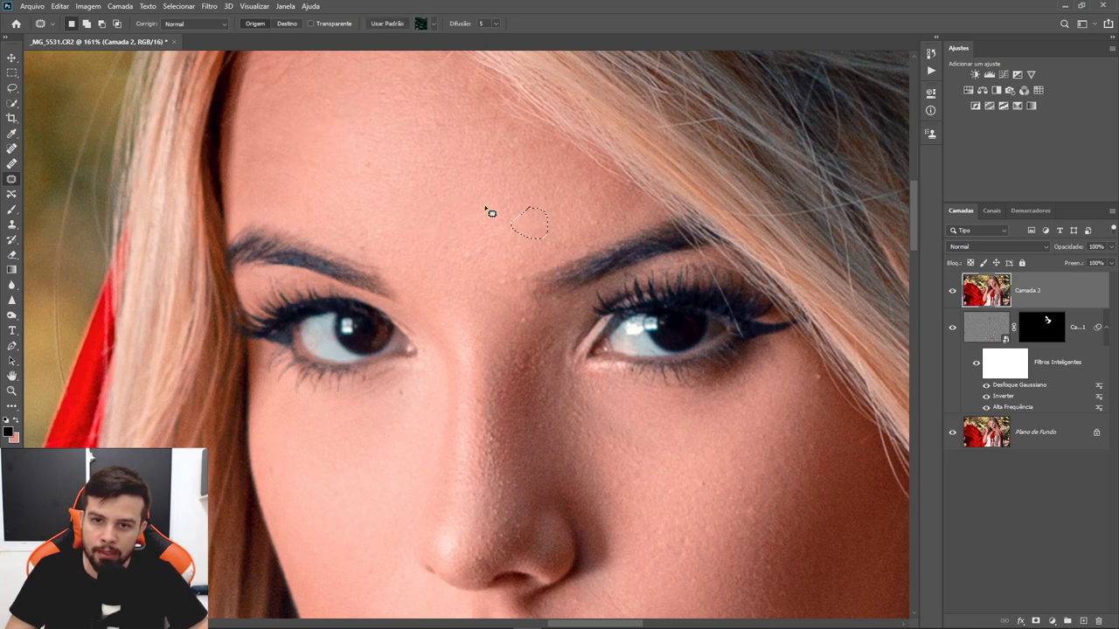
key("ctrl+d")
left_click_drag(484, 250, 485, 226)
key("ctrl+d")
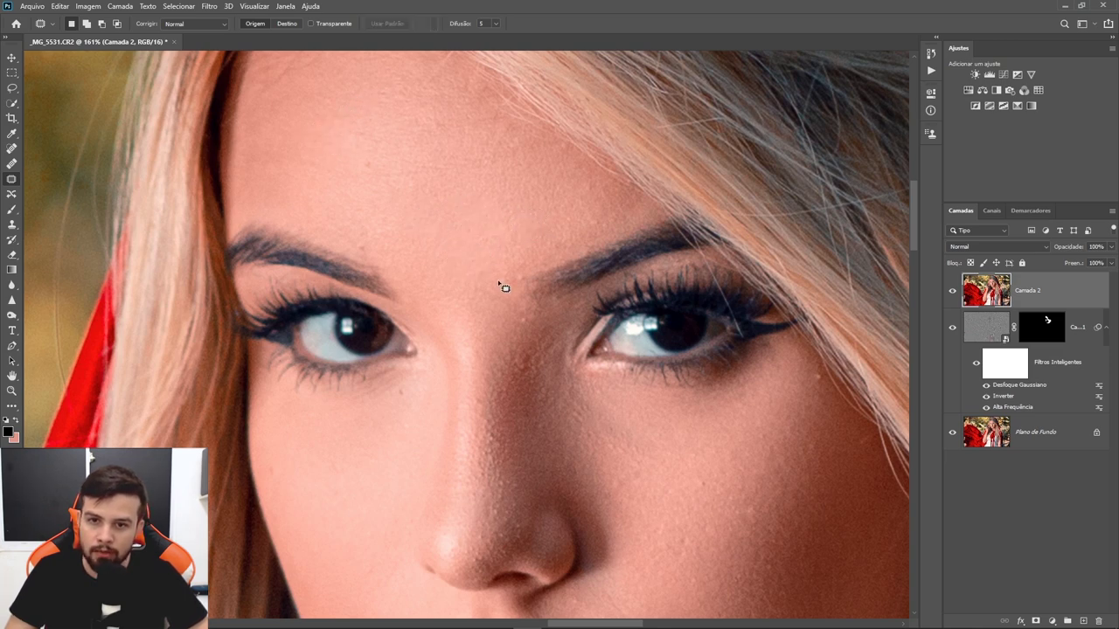
left_click_drag(518, 278, 492, 259)
key("ctrl+d")
- Reframe the face and outline a patch area on the left background
scroll(492, 268, "down", 3)
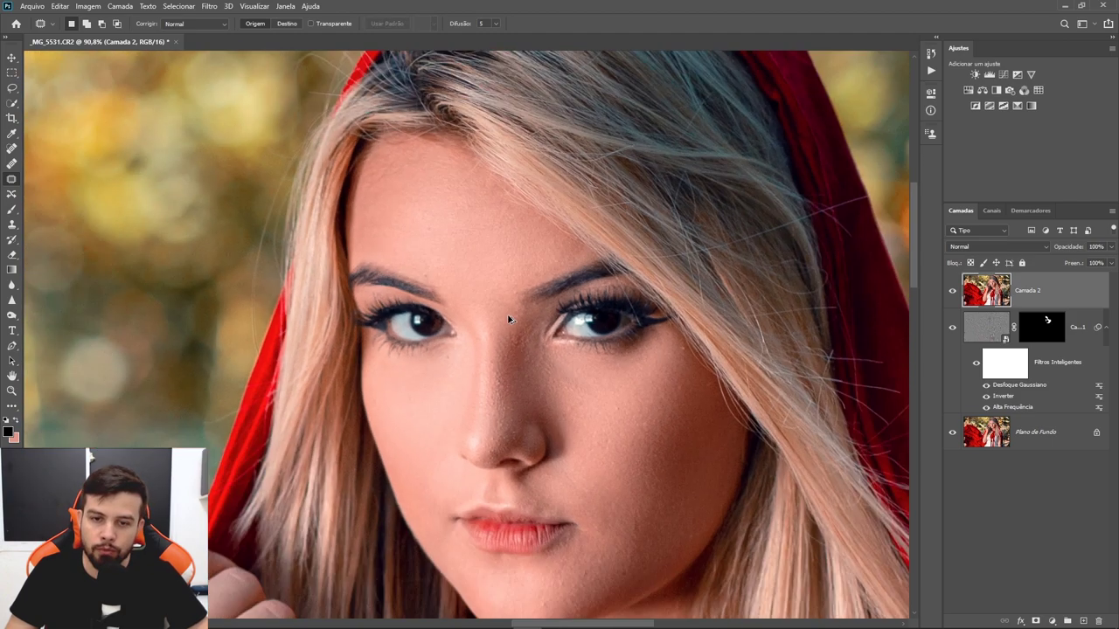
scroll(560, 380, "up", 2)
mouse_move(597, 425)
left_mouse_down()
mouse_move(522, 291)
mouse_move(547, 382)
left_mouse_up()
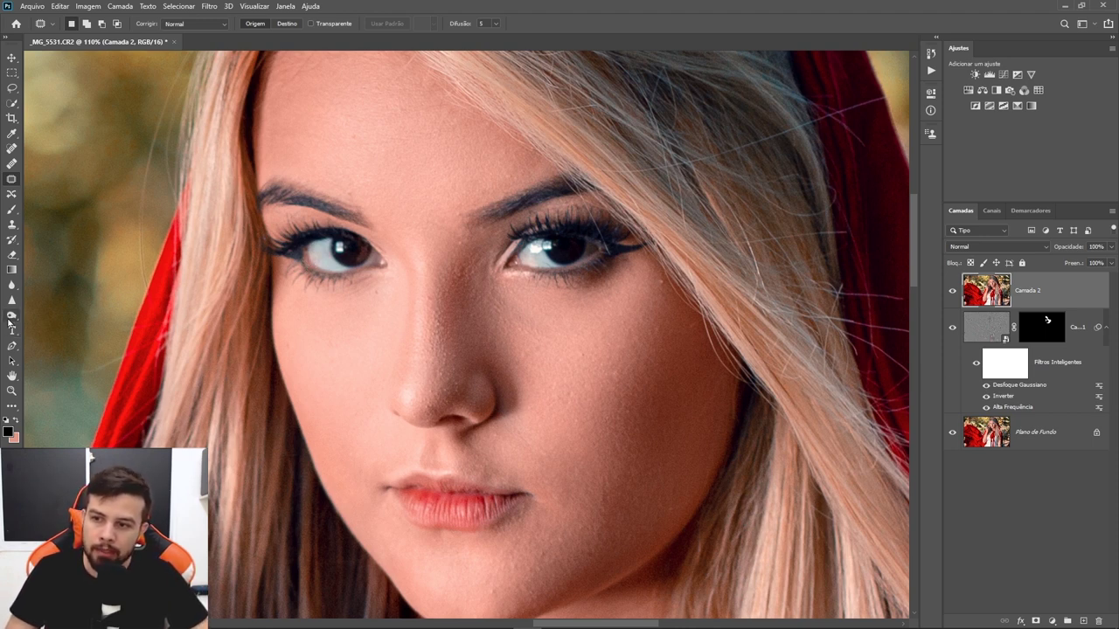
left_click_drag(208, 312, 60, 323)
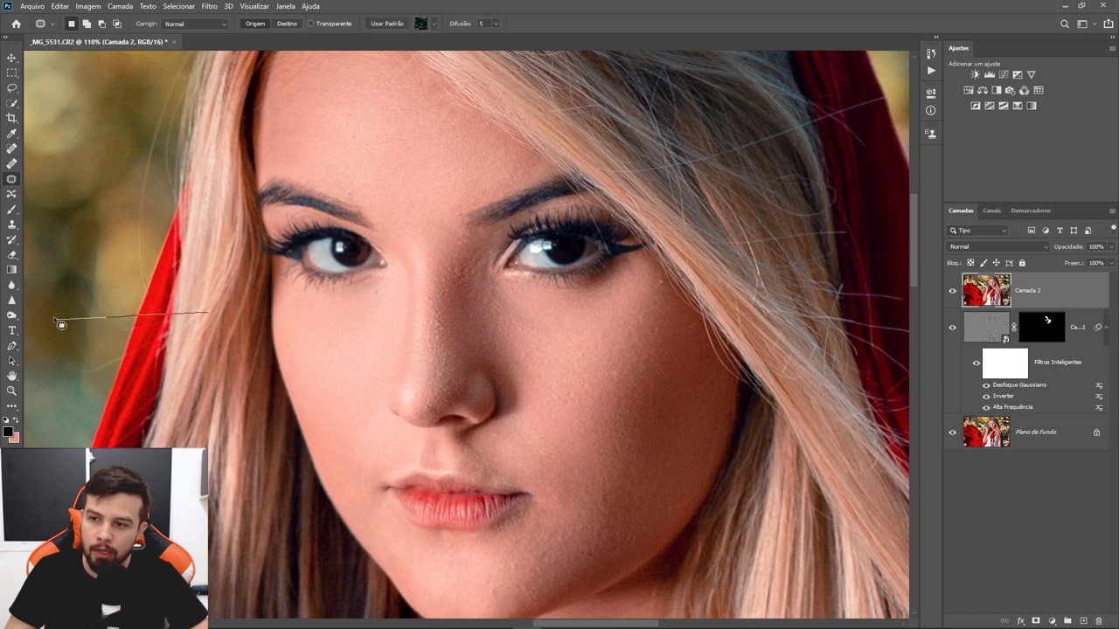
- Select the Dodge tool and size its brush to about 173 pixels
left_click(11, 315)
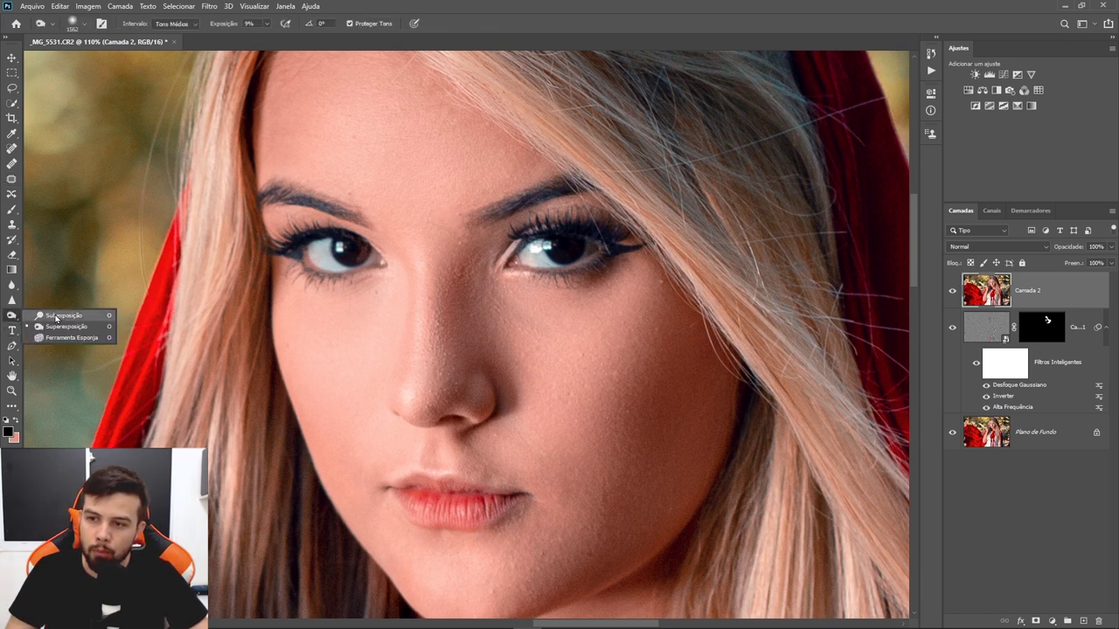
left_click(53, 326)
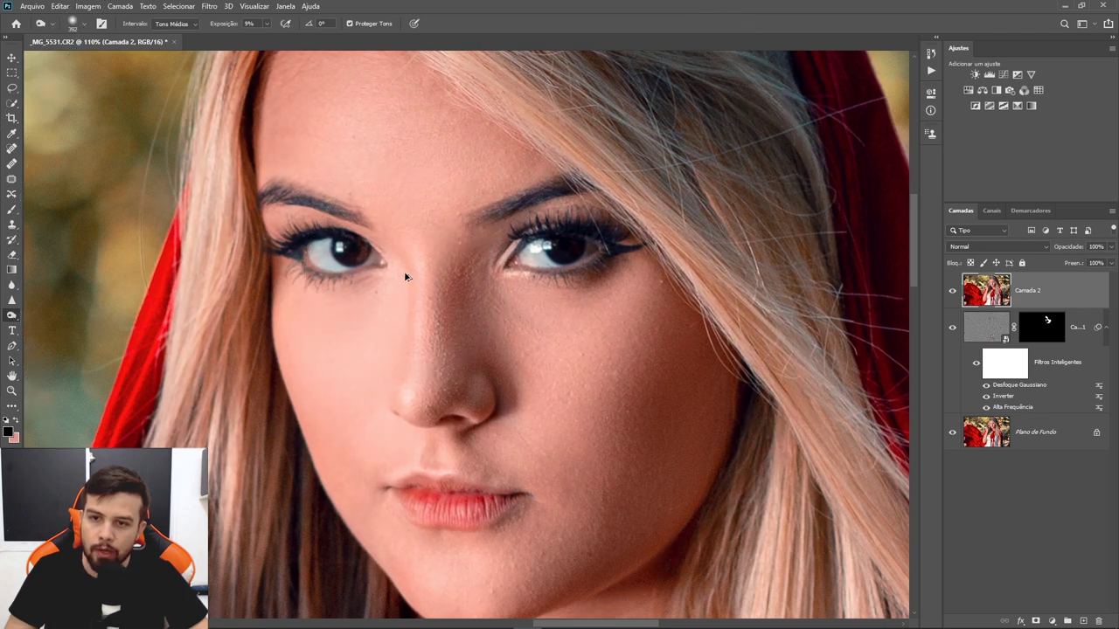
scroll(405, 264, "down", 3)
key("bracketleft")
key("bracketleft")
key("bracketleft")
right_click(321, 166)
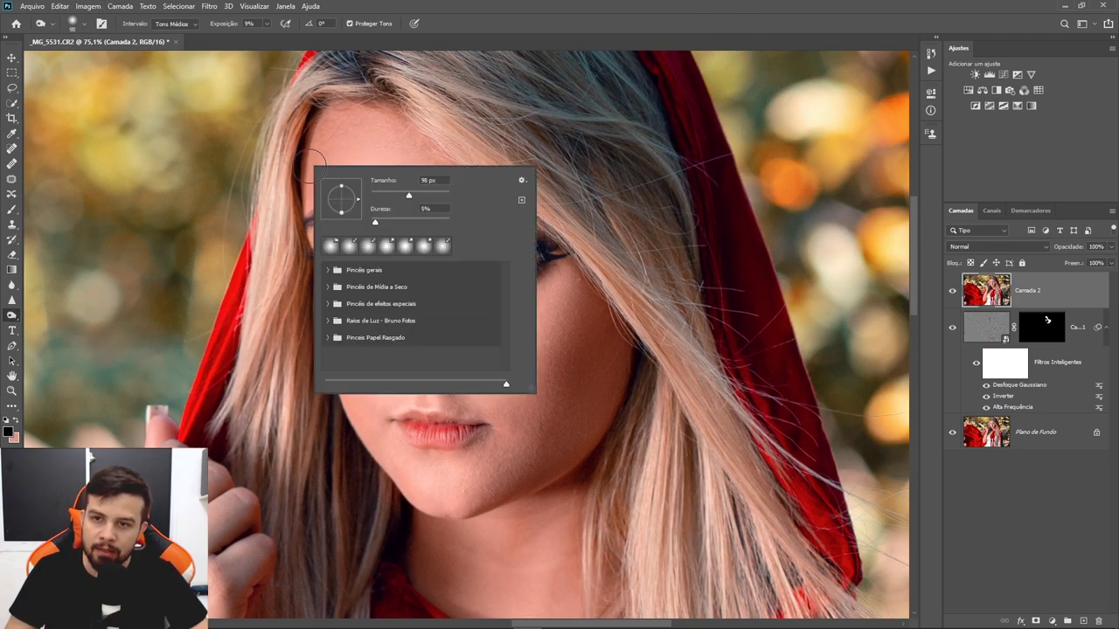
key("Return")
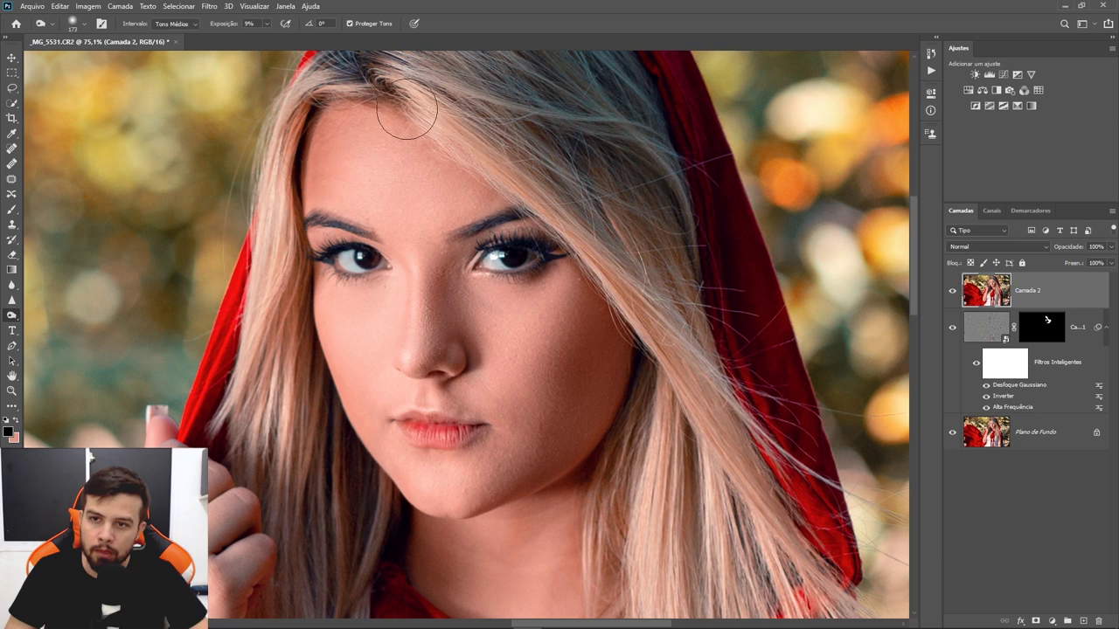
key("bracketright")
key("bracketright")
key("bracketright")
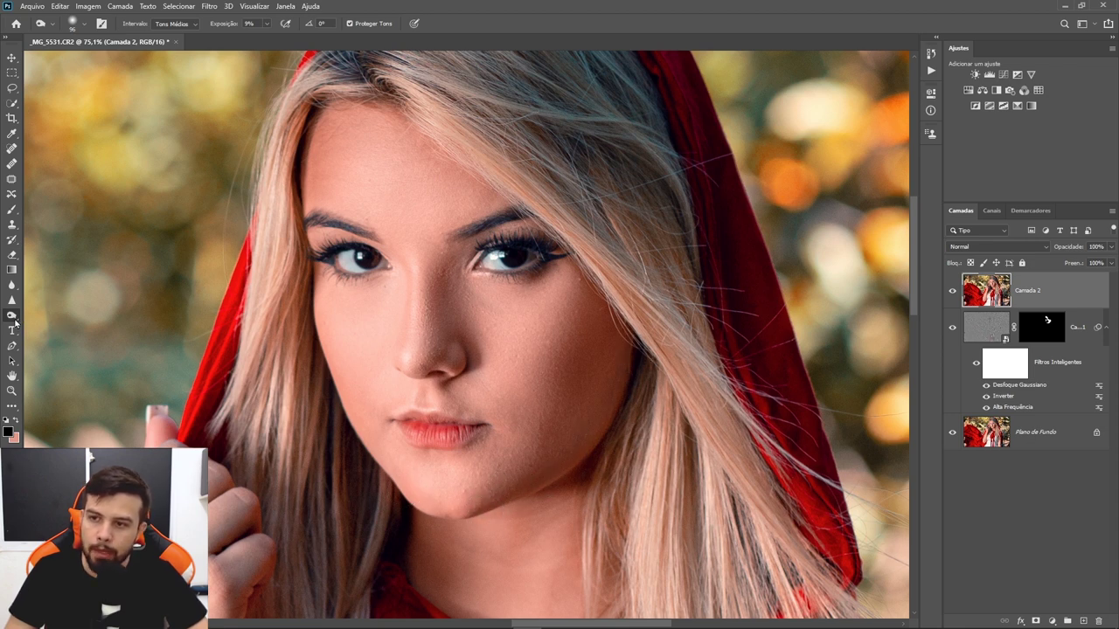
- Burn shading at 10% exposure over the right cheek and nose with a 50 px brush
right_click(14, 318)
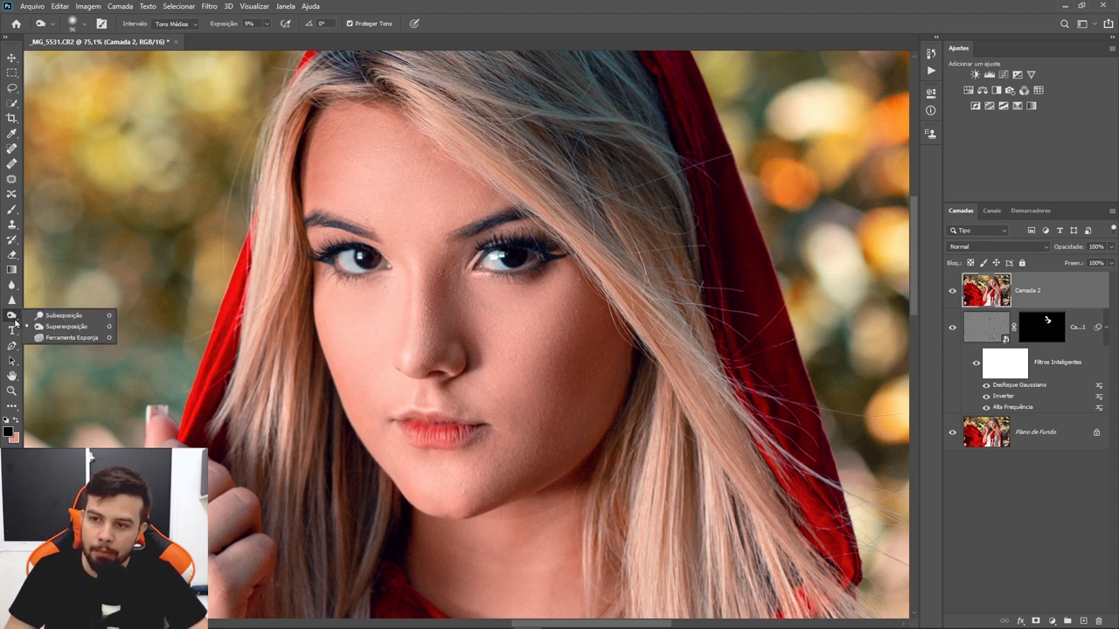
left_click(68, 325)
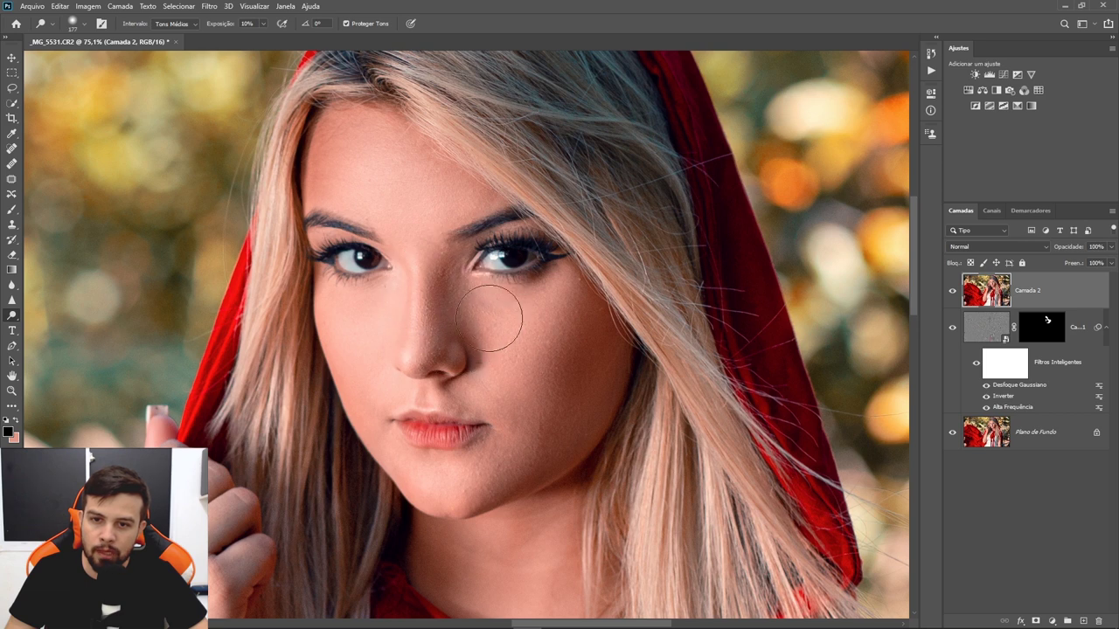
mouse_move(492, 312)
left_mouse_down()
mouse_move(513, 321)
mouse_move(505, 367)
left_mouse_up()
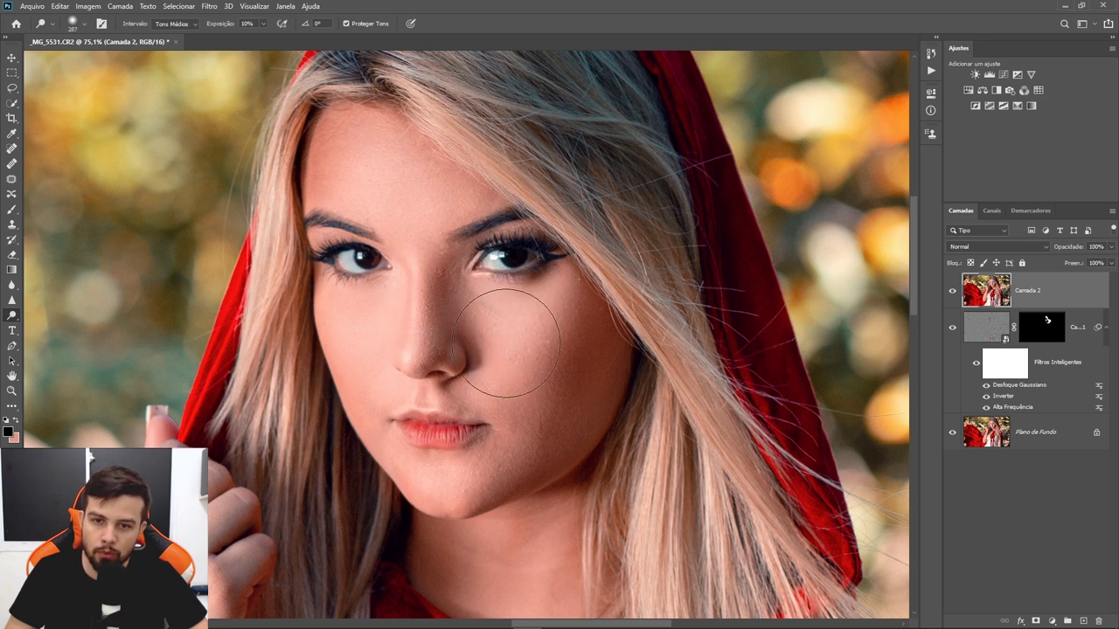
left_click_drag(375, 294, 398, 309)
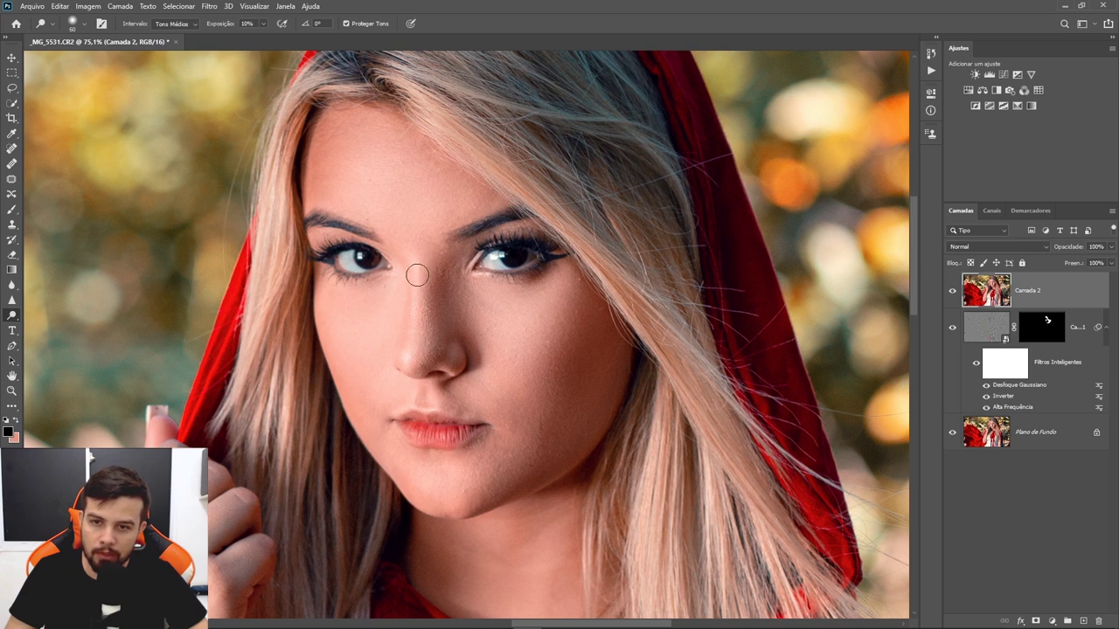
- Toggle Camada 2 on and off to compare the shading before and after
left_click(953, 291)
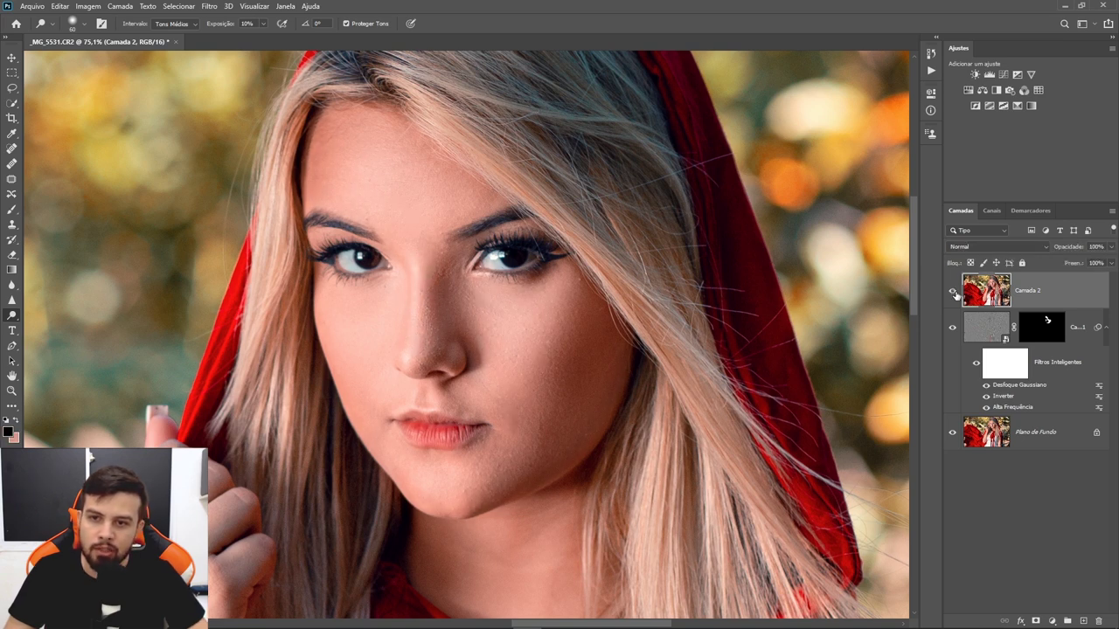
left_click(953, 291)
left_click(952, 291)
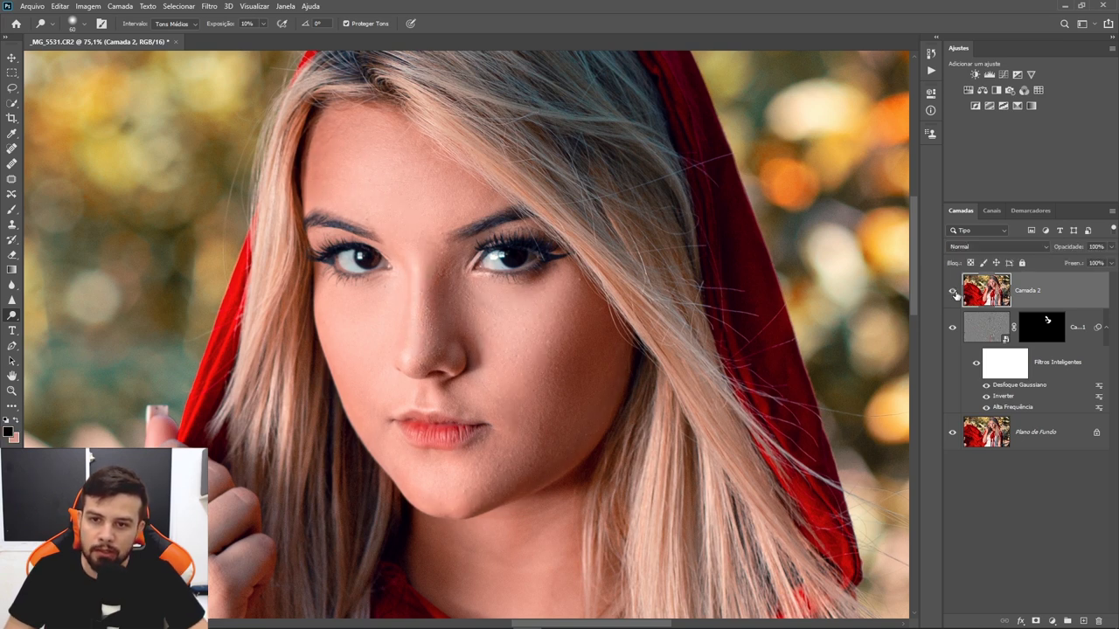
left_click(953, 291)
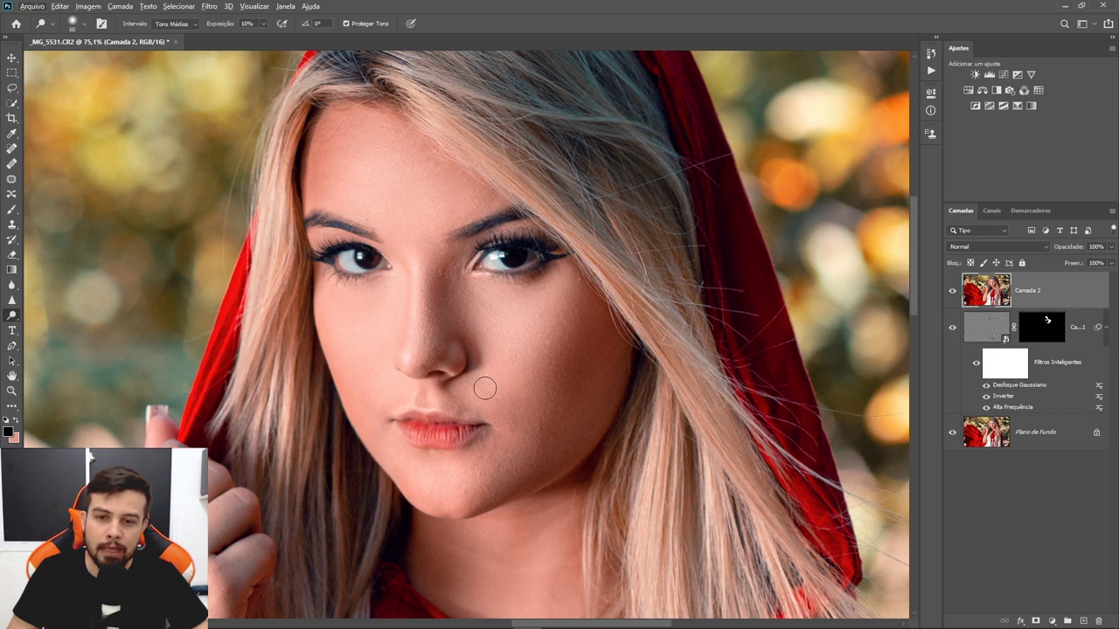
scroll(506, 402, "up", 1)
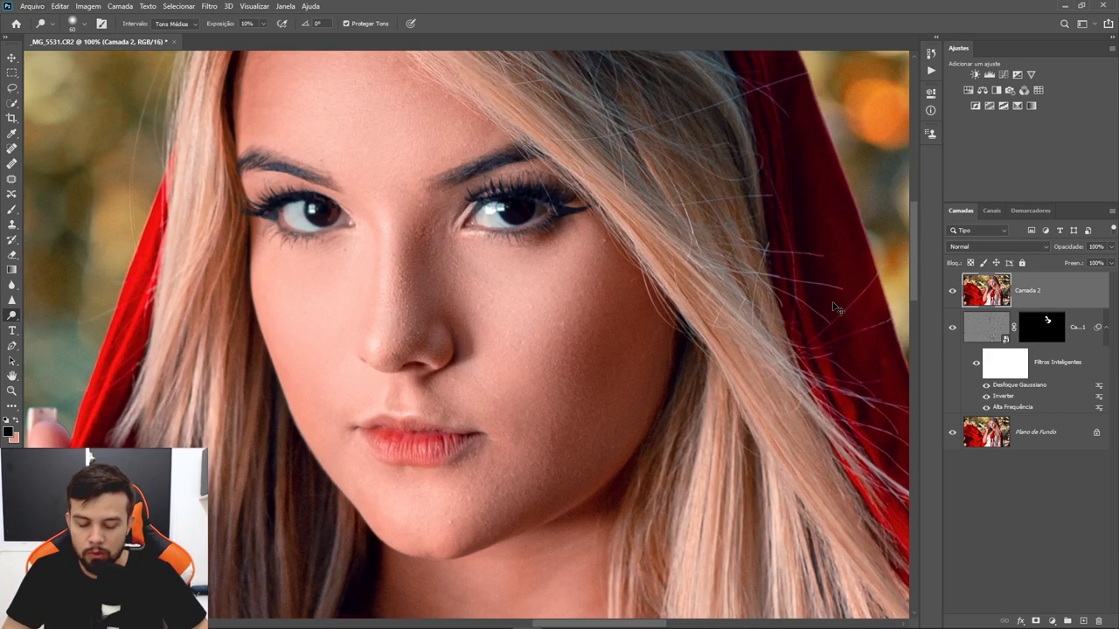
- Duplicate Camada 2, apply a small-radius Alta Frequência filter, and blend it as Luz Indireta
key("ctrl+j")
left_click(210, 6)
mouse_move(220, 238)
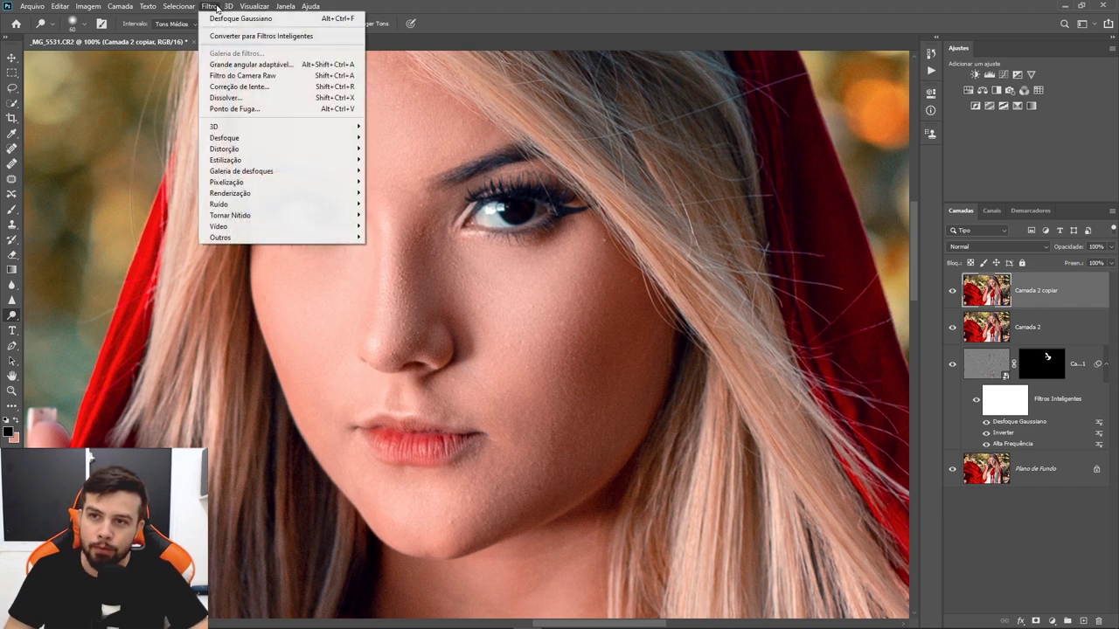
left_click(399, 237)
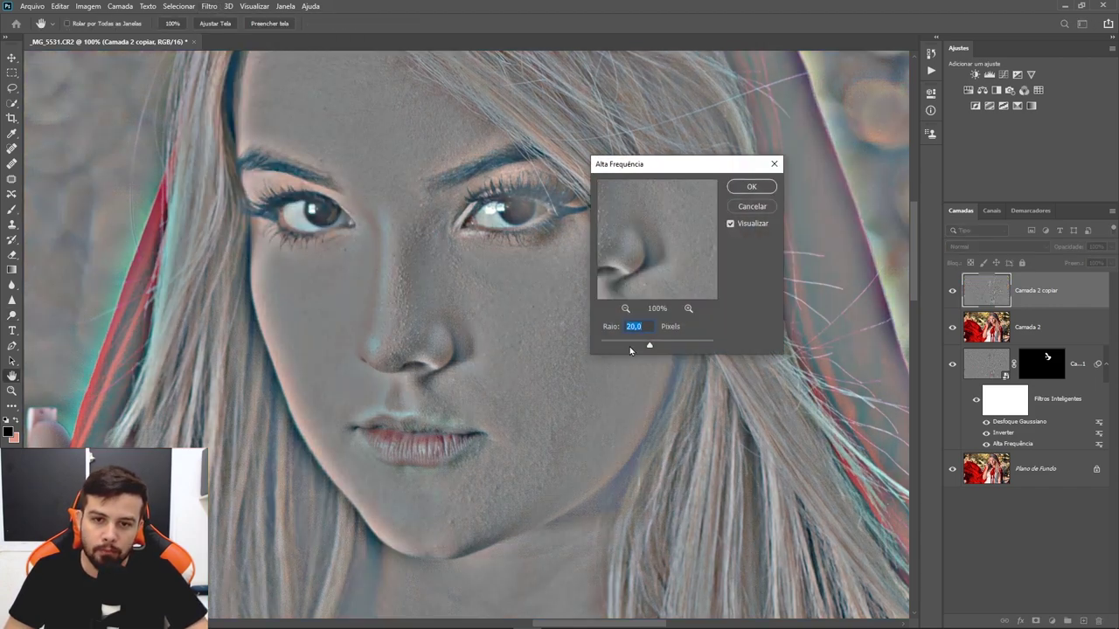
left_click_drag(630, 349, 619, 348)
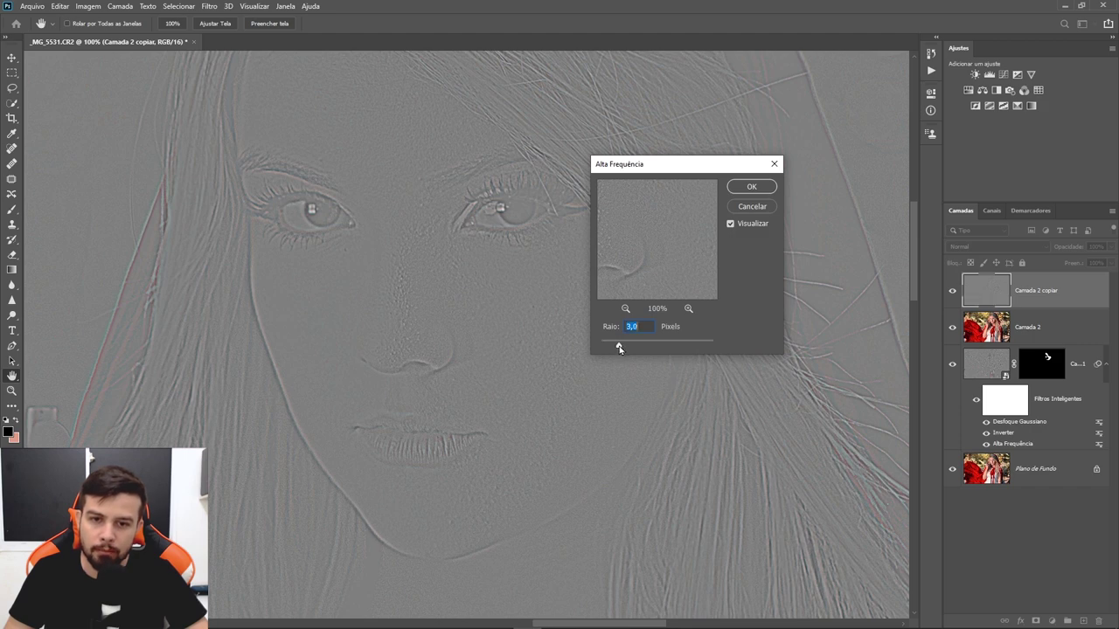
left_click(749, 187)
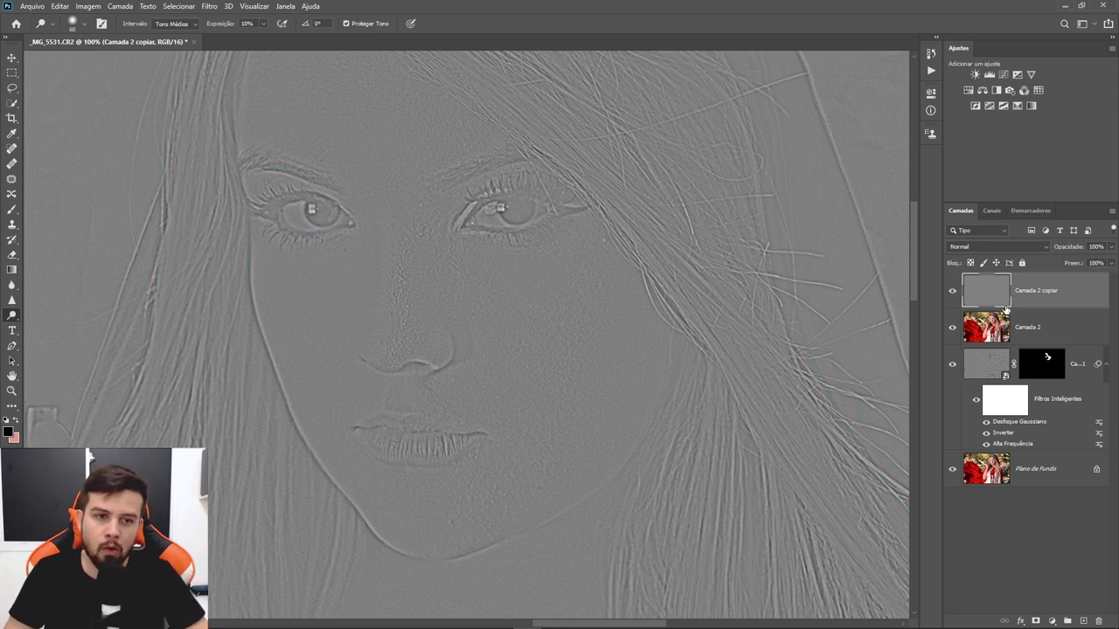
left_click(982, 250)
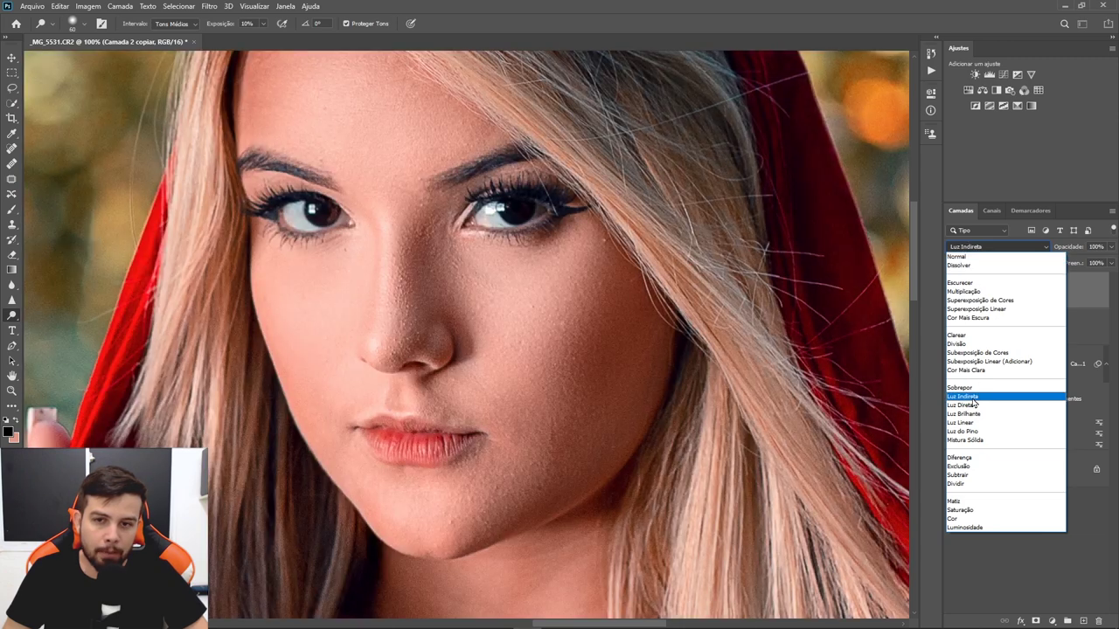
left_click(998, 396)
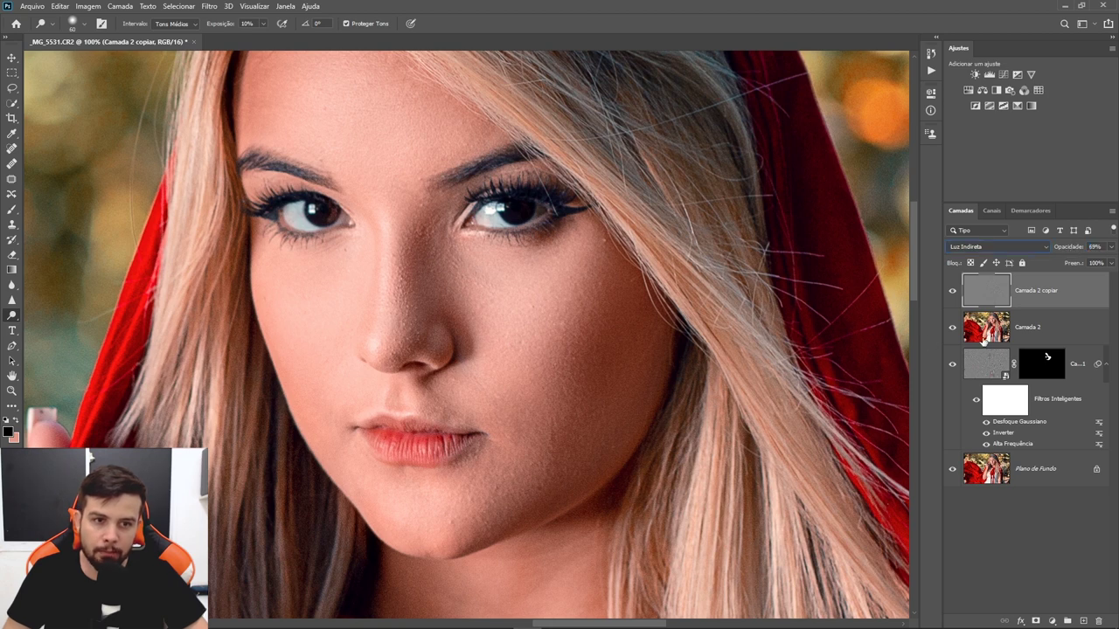
- Toggle the sharpening, Camada 2 copiar and background layers to compare retouched and original skin
left_click(952, 294)
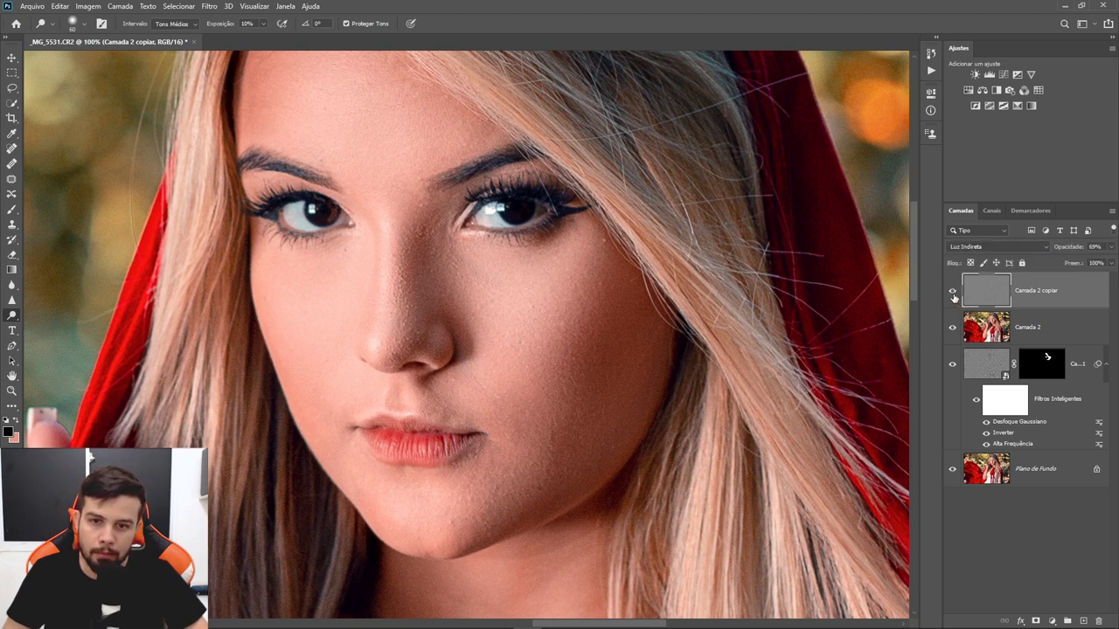
left_click(953, 297)
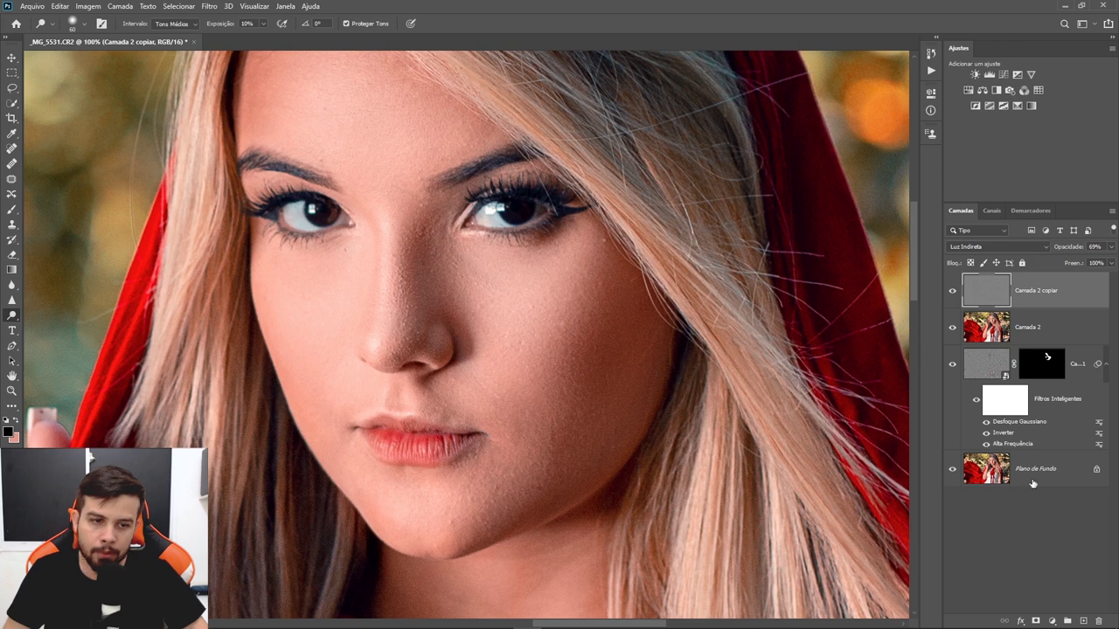
scroll(710, 485, "down", 2)
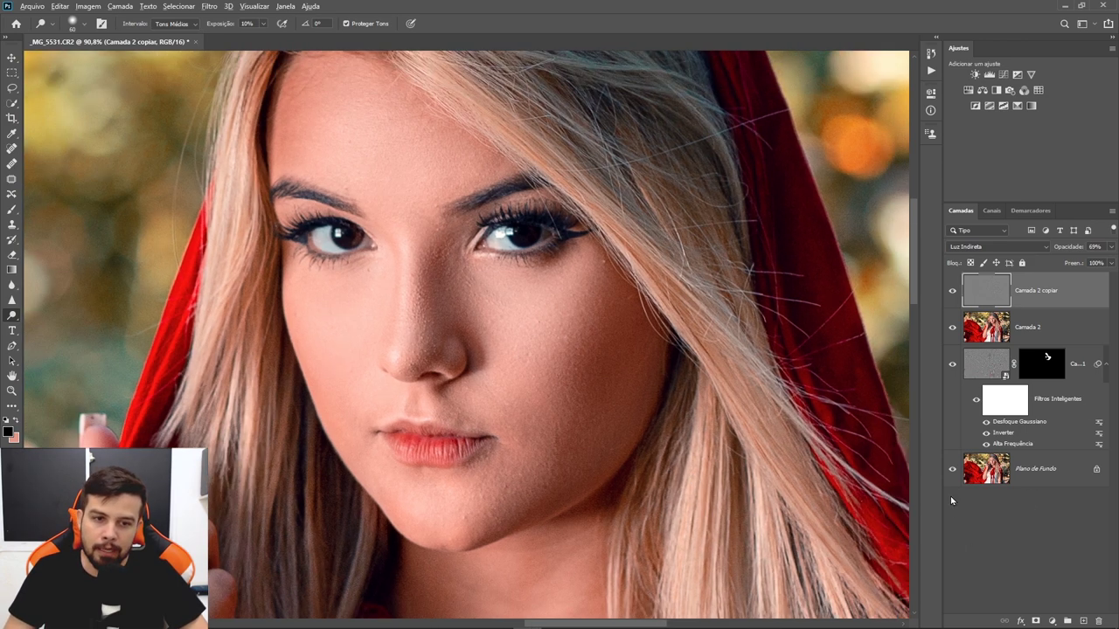
left_click(952, 470, "alt")
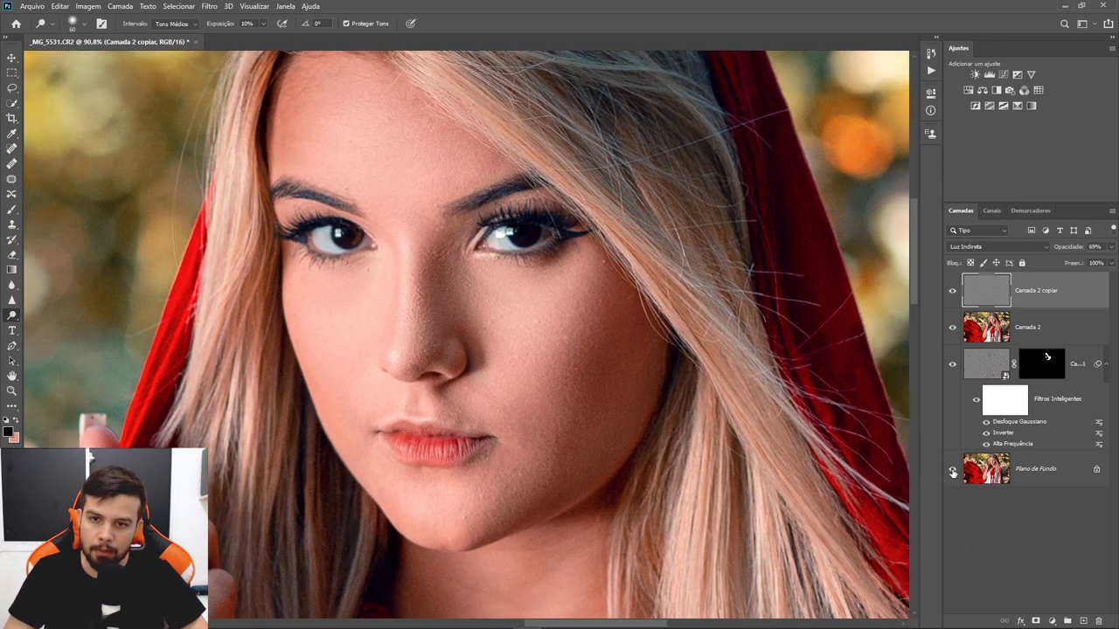
left_click(952, 472, "alt")
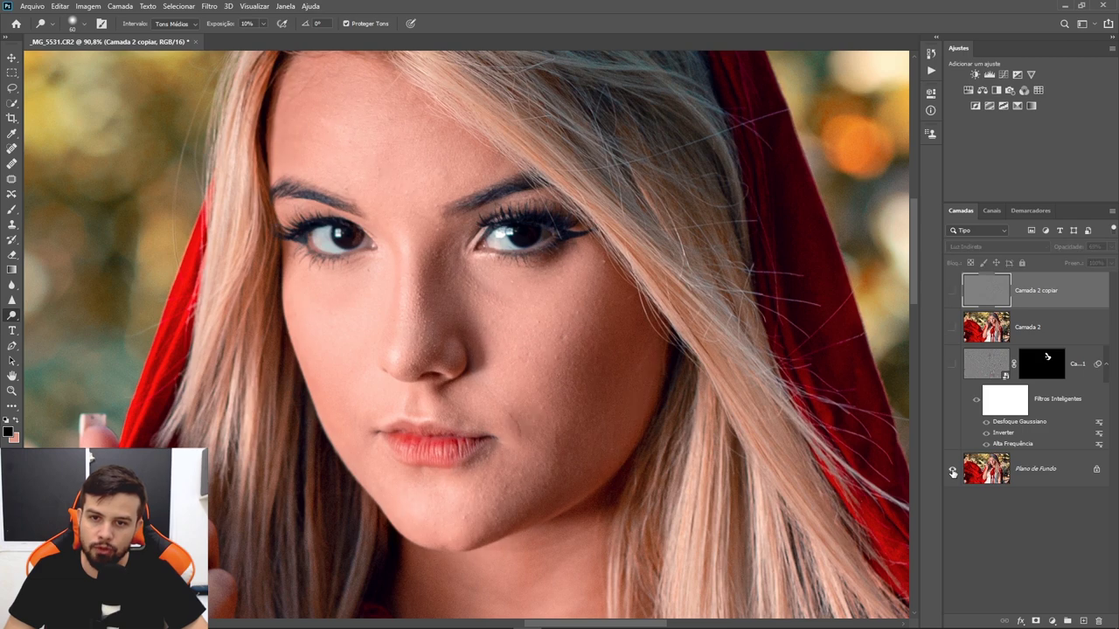
left_click(952, 472, "alt")
left_click(952, 472, "alt")
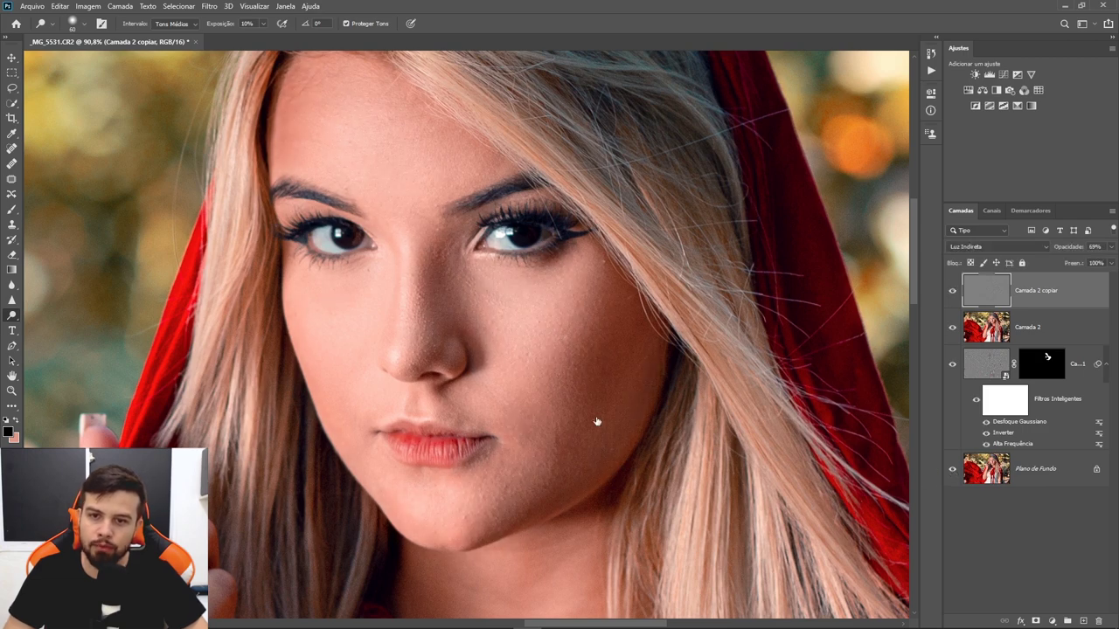
scroll(594, 424, "down", 2)
scroll(511, 334, "down", 1)
left_click_drag(511, 334, 494, 390)
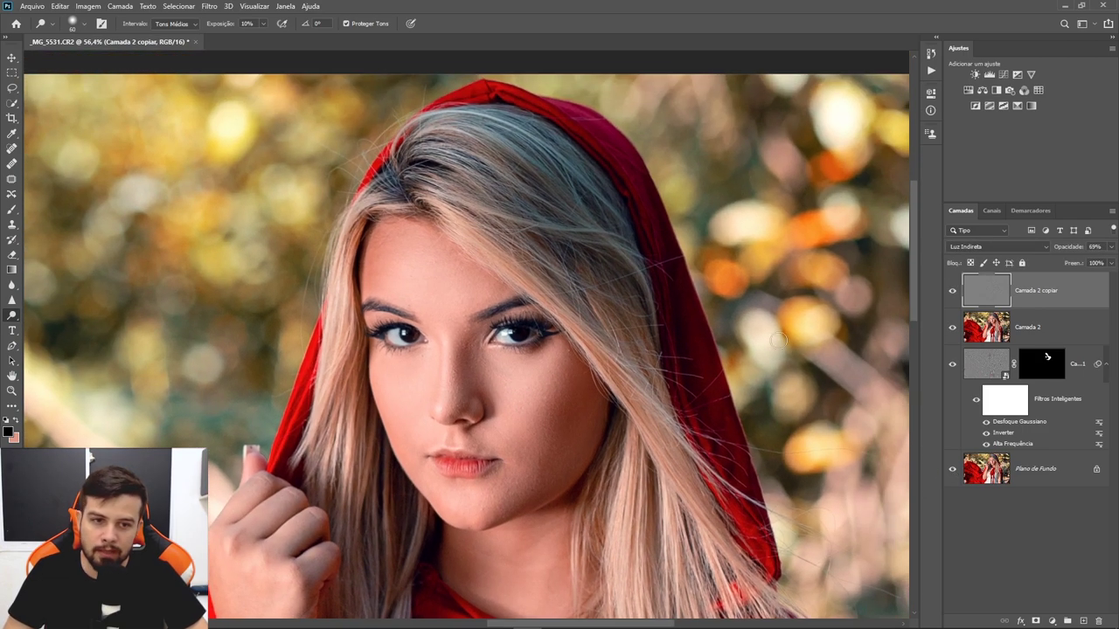
- Duplicate Plano de Fundo and merge the copy with every layer up to Camada 2 copiar
left_click(1005, 476)
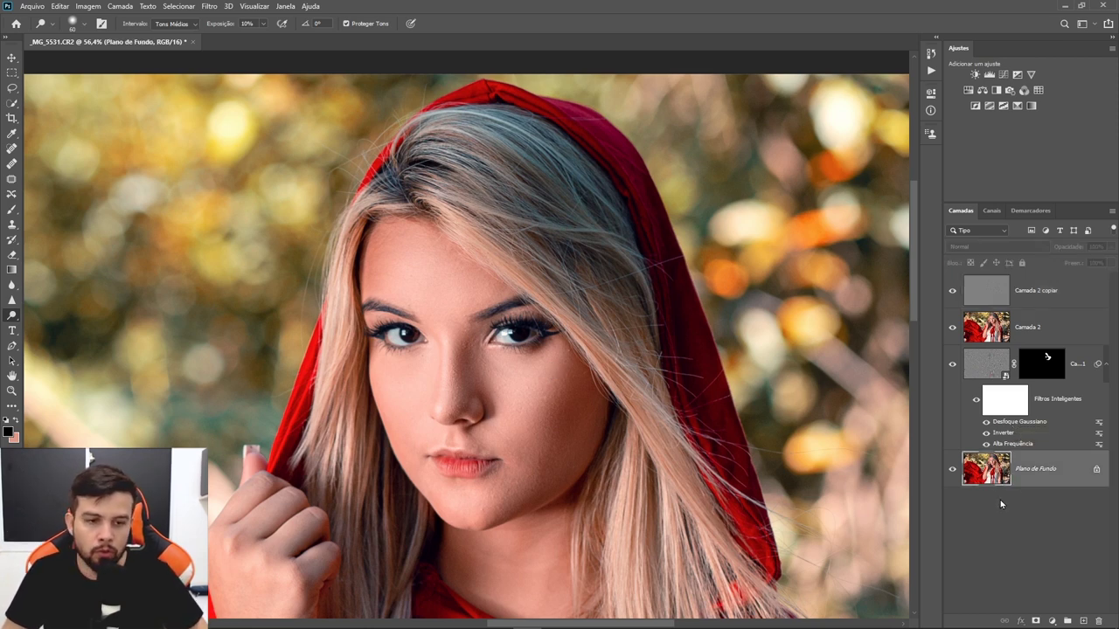
key("ctrl+j")
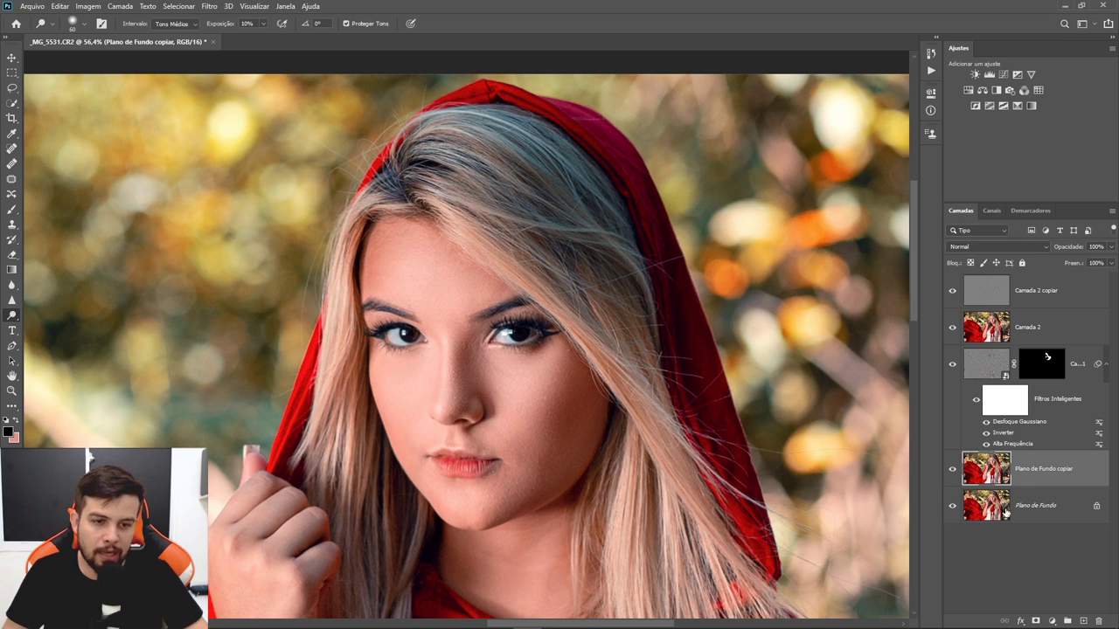
left_click(1004, 513)
left_click(995, 479)
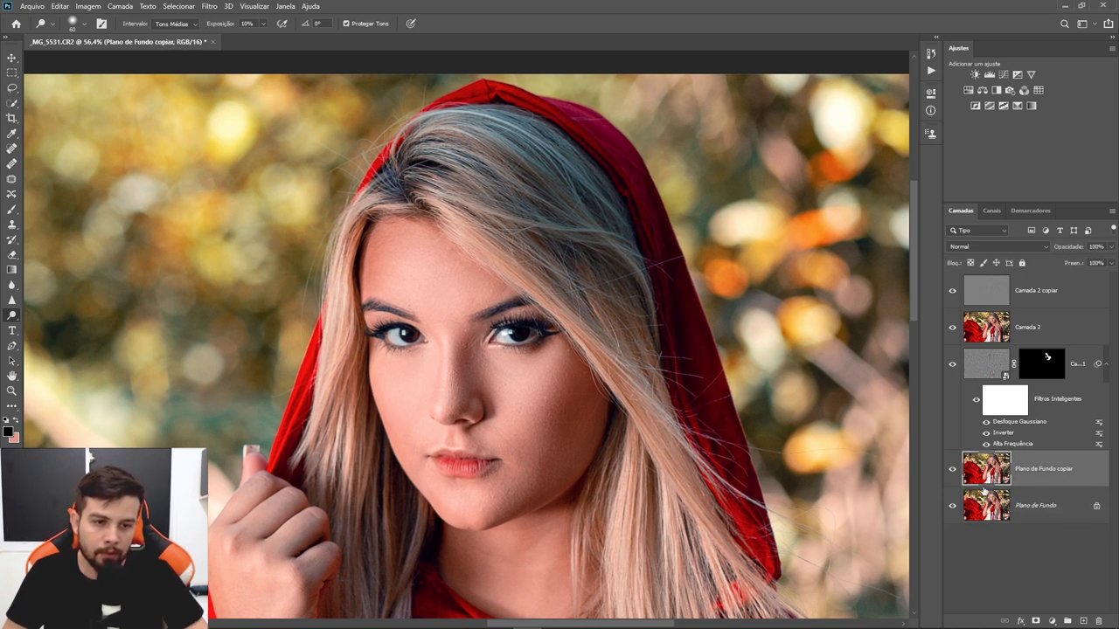
left_click(986, 282, "shift")
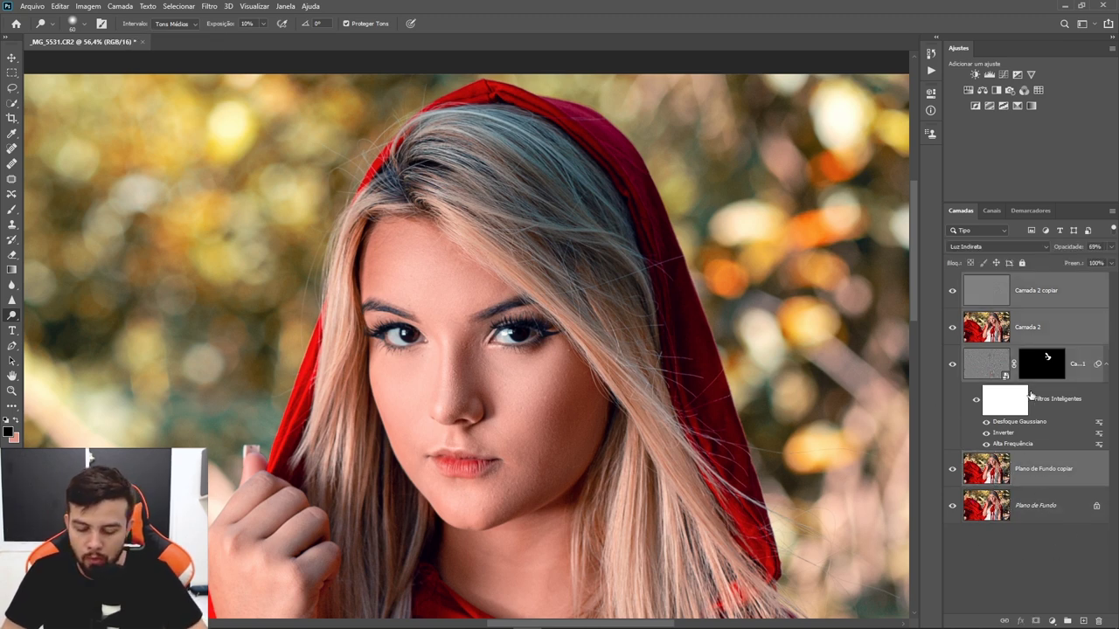
key("ctrl+e")
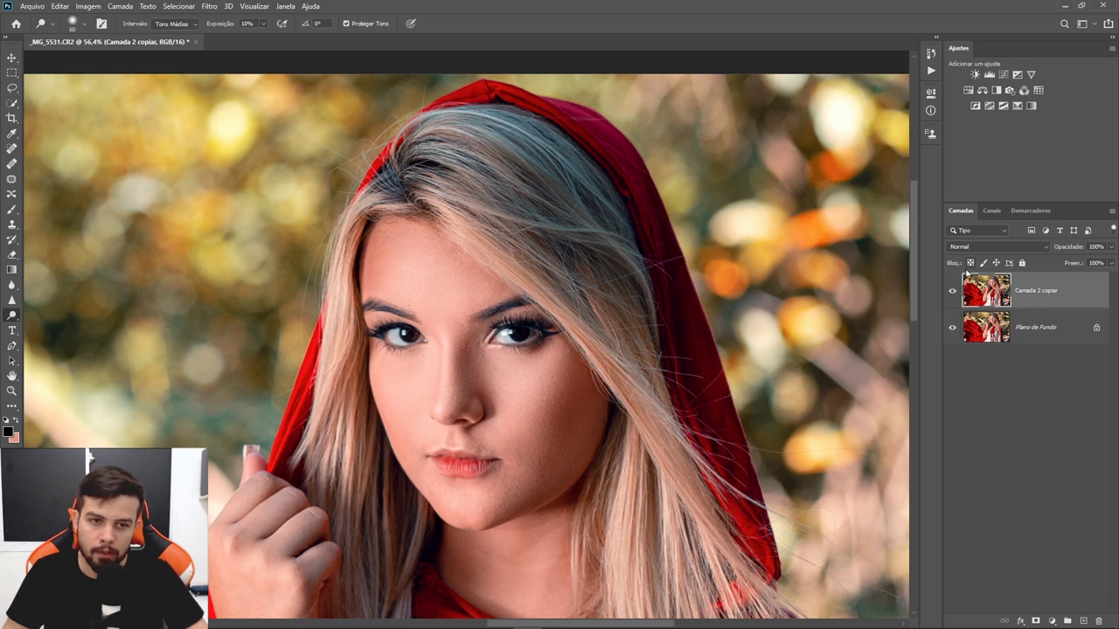
- Toggle the merged Camada 2 copiar layer for a before/after check and fit the photo on screen
left_click(953, 295)
left_click(953, 295)
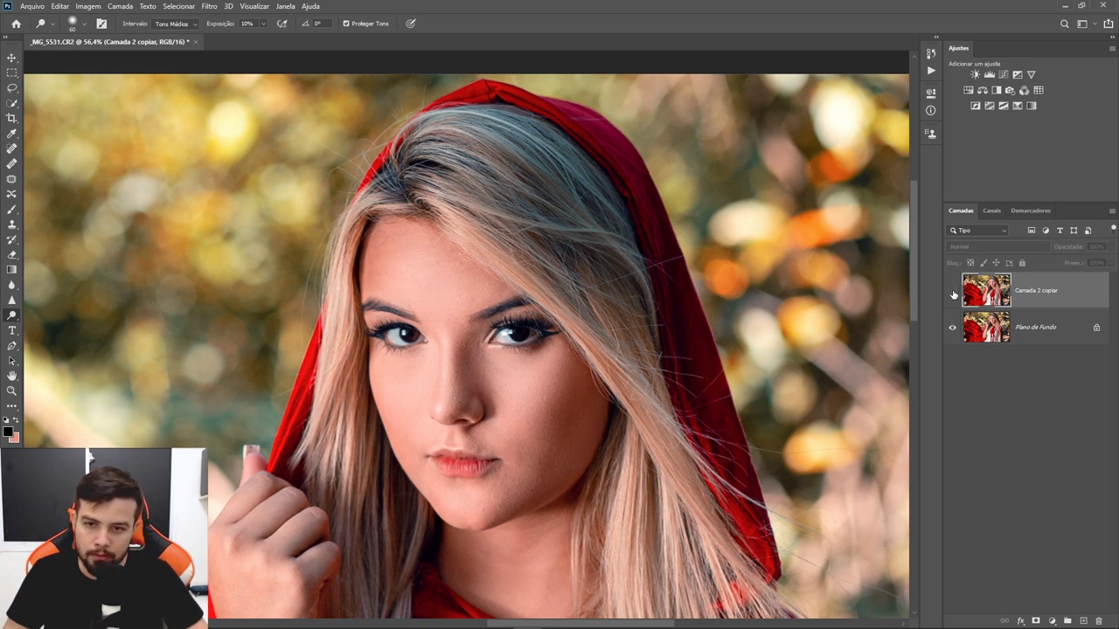
left_click(953, 294)
key("ctrl+0")
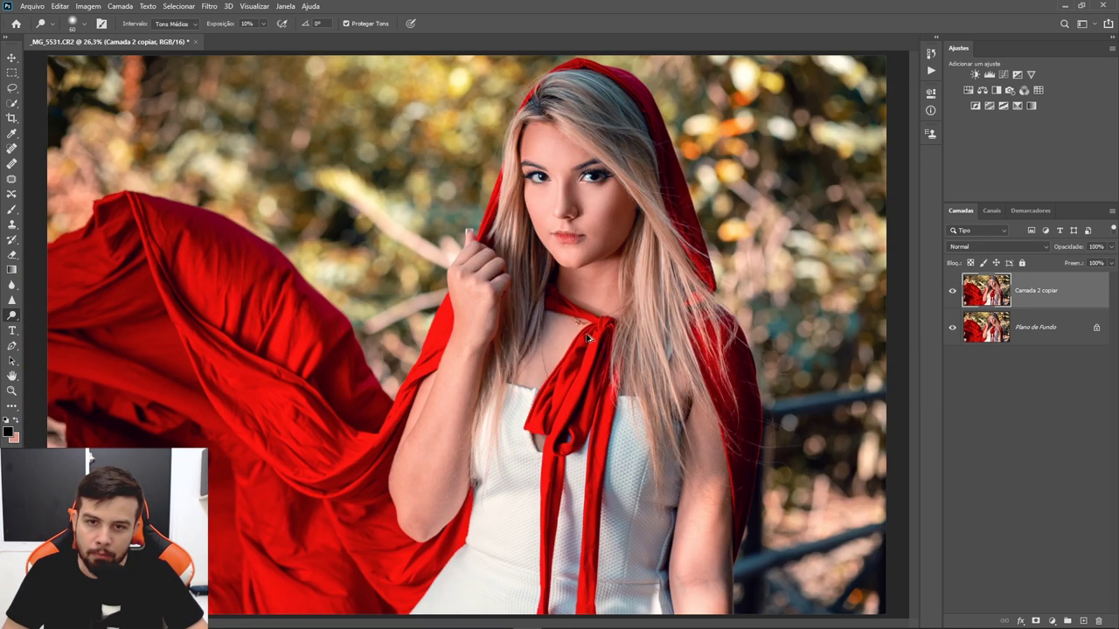
scroll(680, 104, "up", 1)
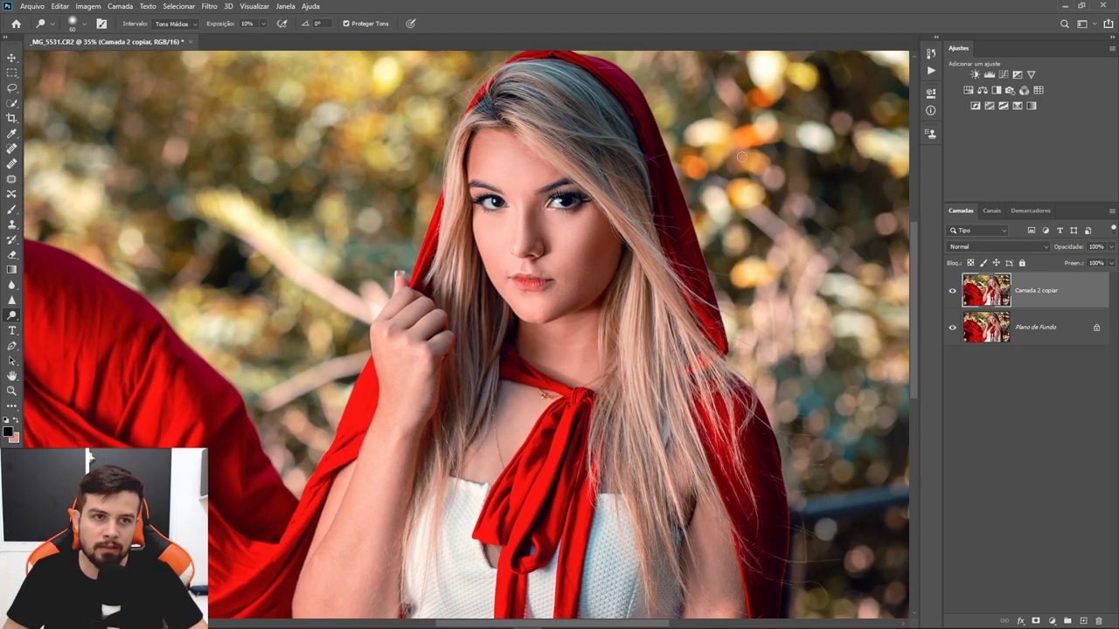
- In Curvas 1, lower the Azul top endpoint, raise its bottom endpoint, and add a Vermelho midtone point
left_click(1003, 74)
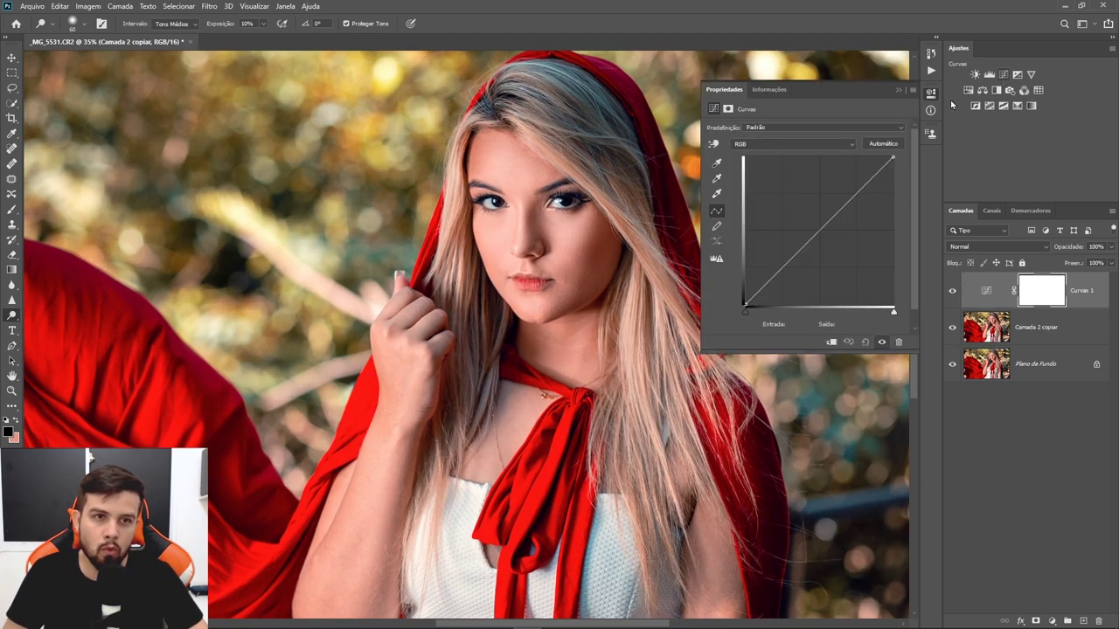
left_click(791, 143)
left_click(770, 184)
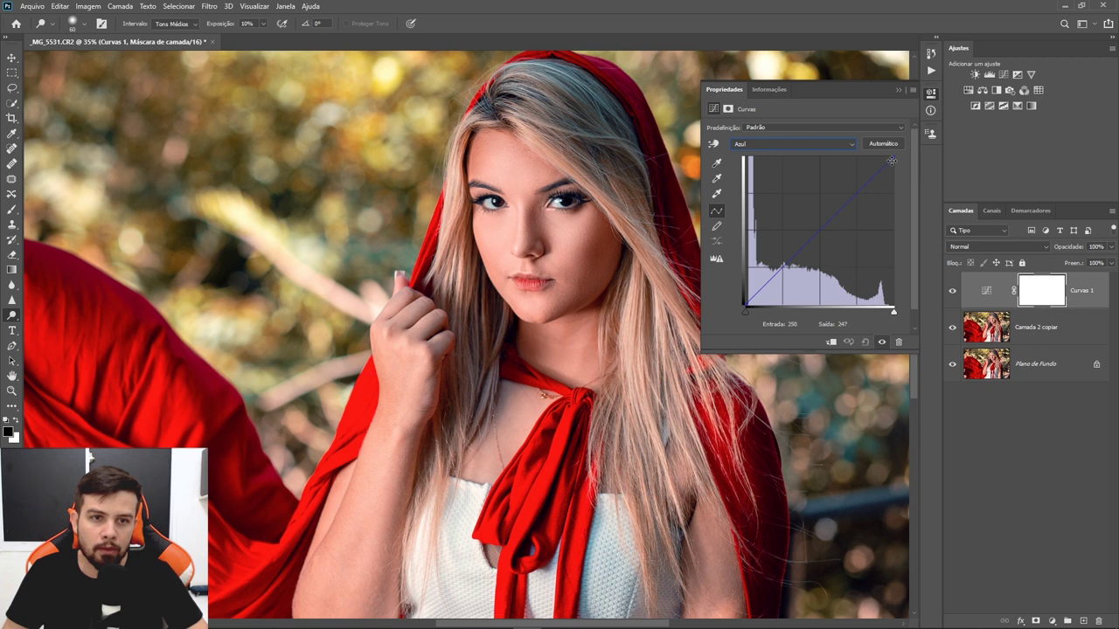
left_click_drag(892, 161, 891, 164)
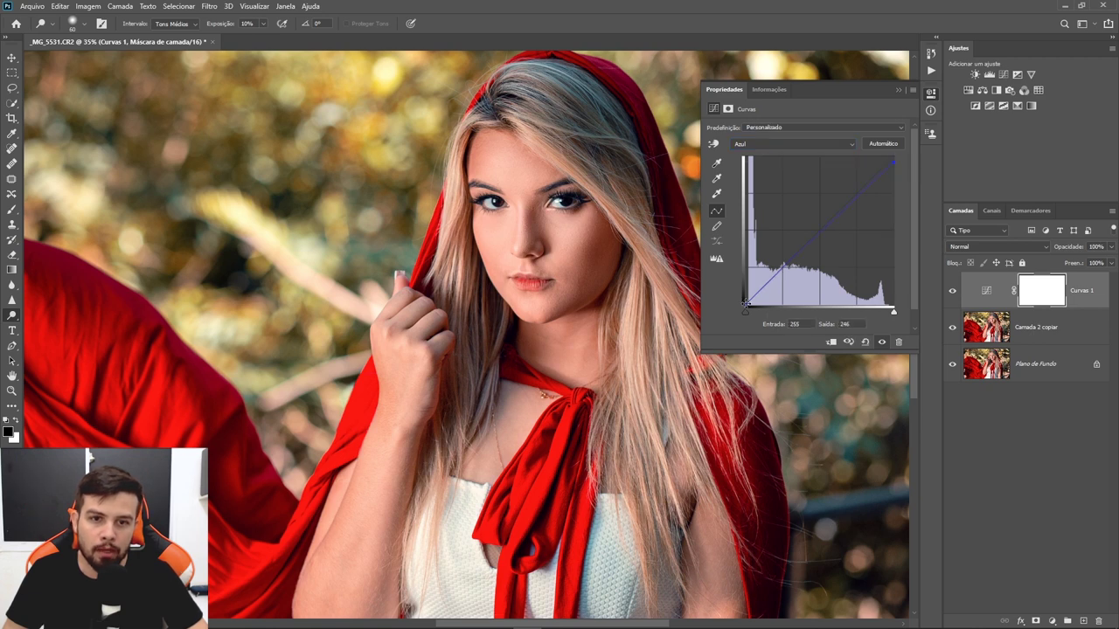
left_click_drag(745, 304, 746, 299)
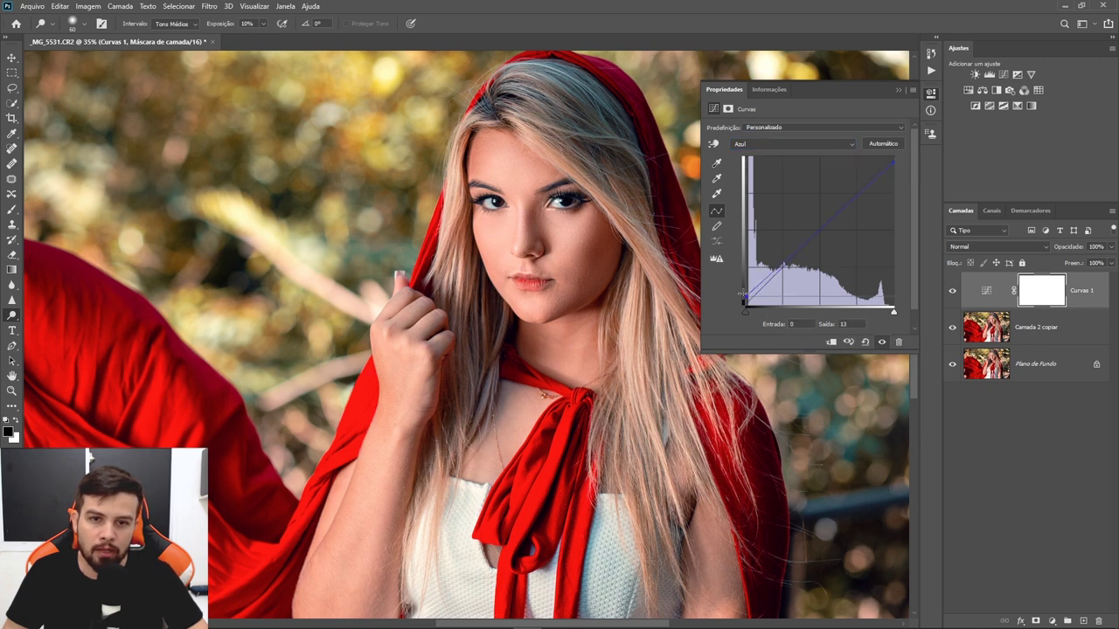
left_click(789, 144)
left_click(769, 161)
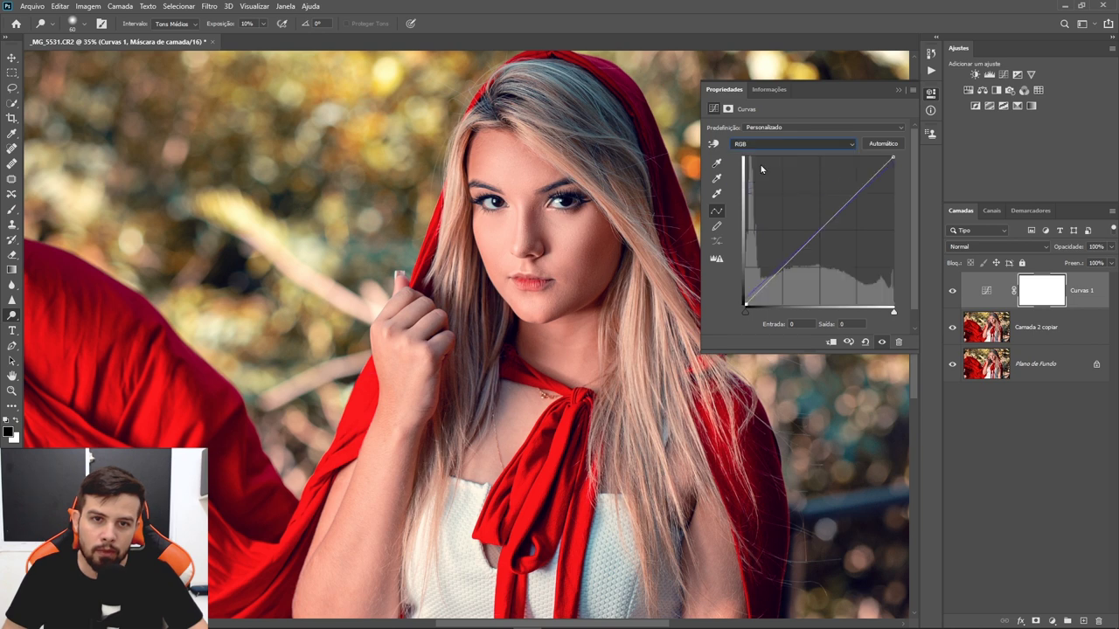
left_click(820, 233)
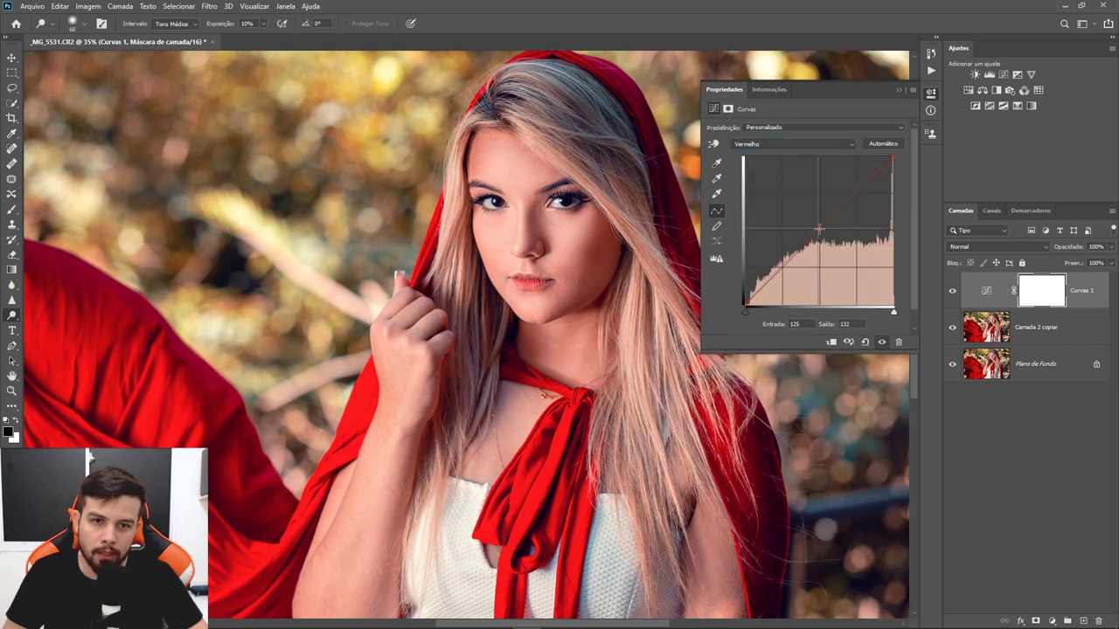
key("ctrl+0")
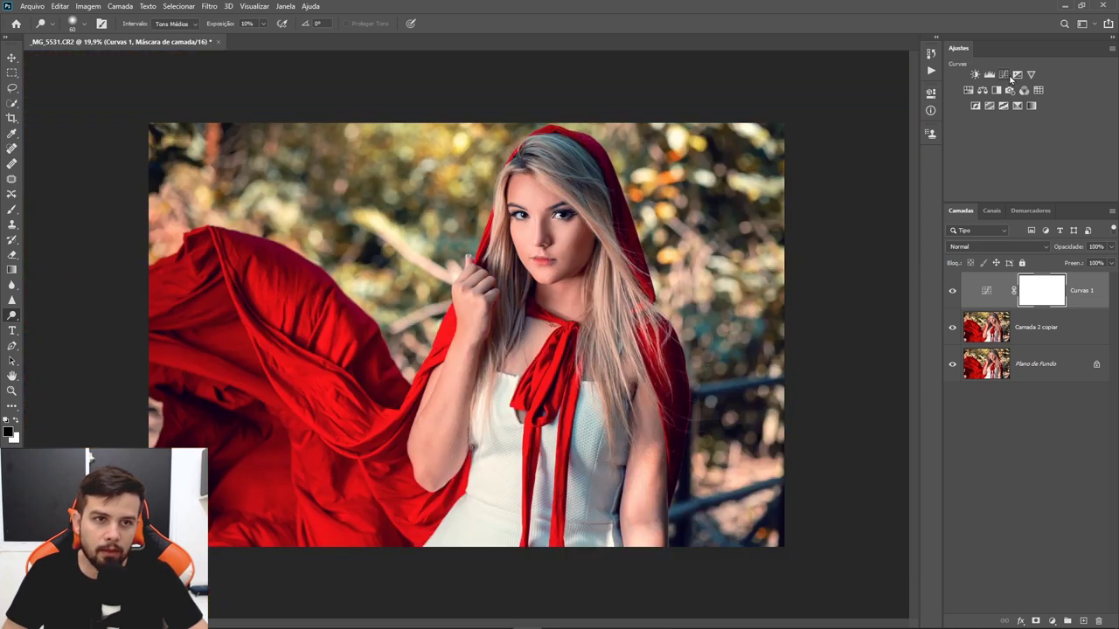
- Add a Curvas 2 adjustment layer with its midpoint pulled down to darken the image
left_click(1003, 75)
left_click_drag(819, 232, 820, 254)
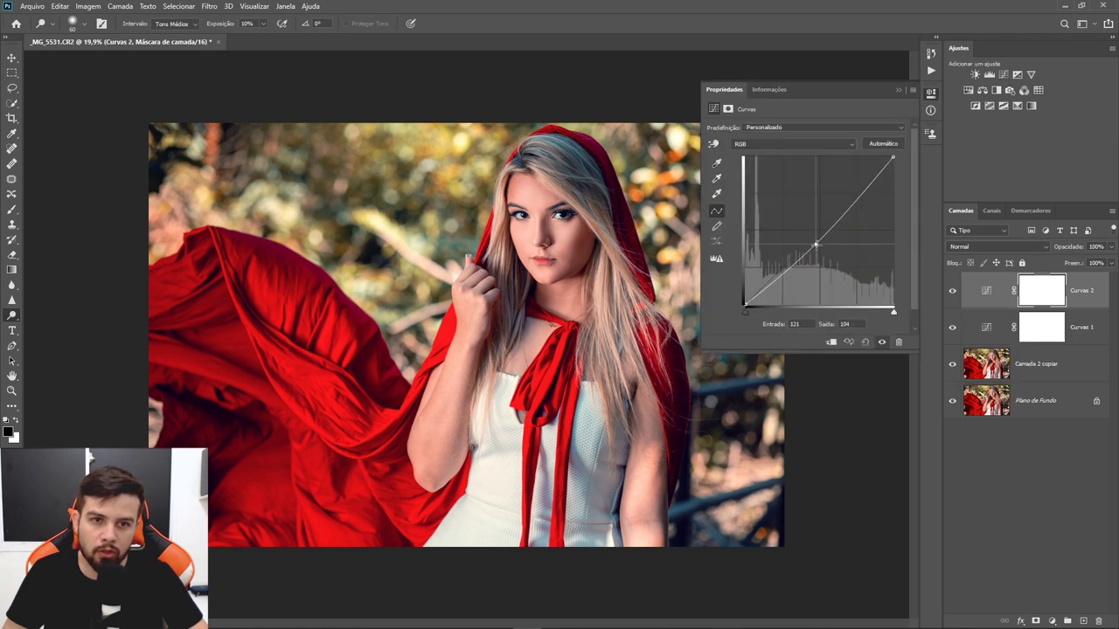
left_click(898, 89)
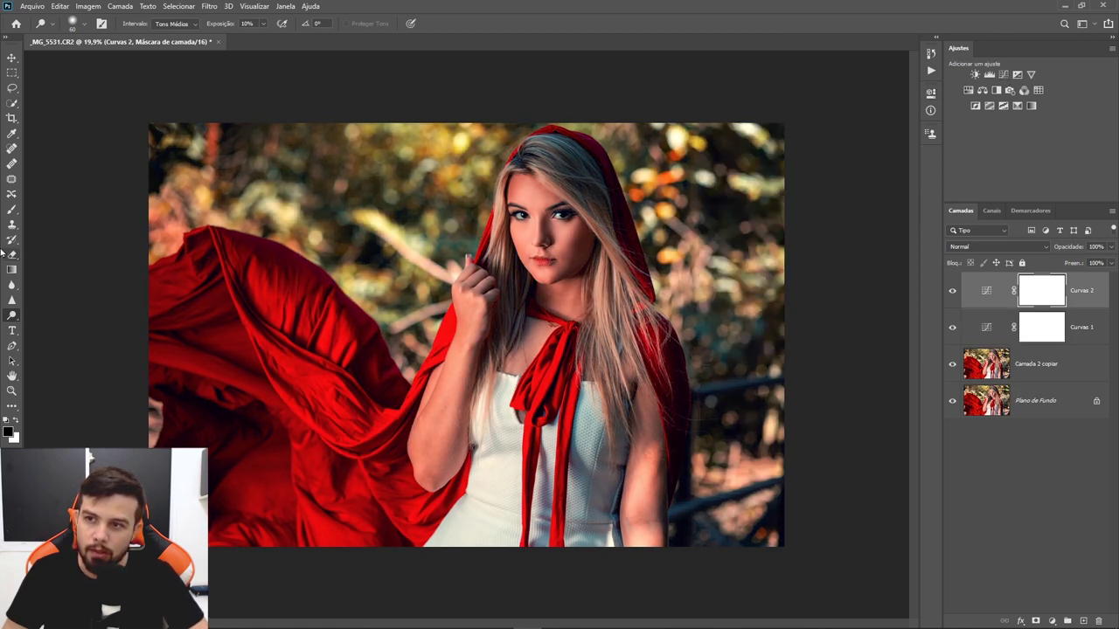
- Brush a large black spot over the subject in the Curvas 2 mask and set opacity to 47%
left_click(12, 210)
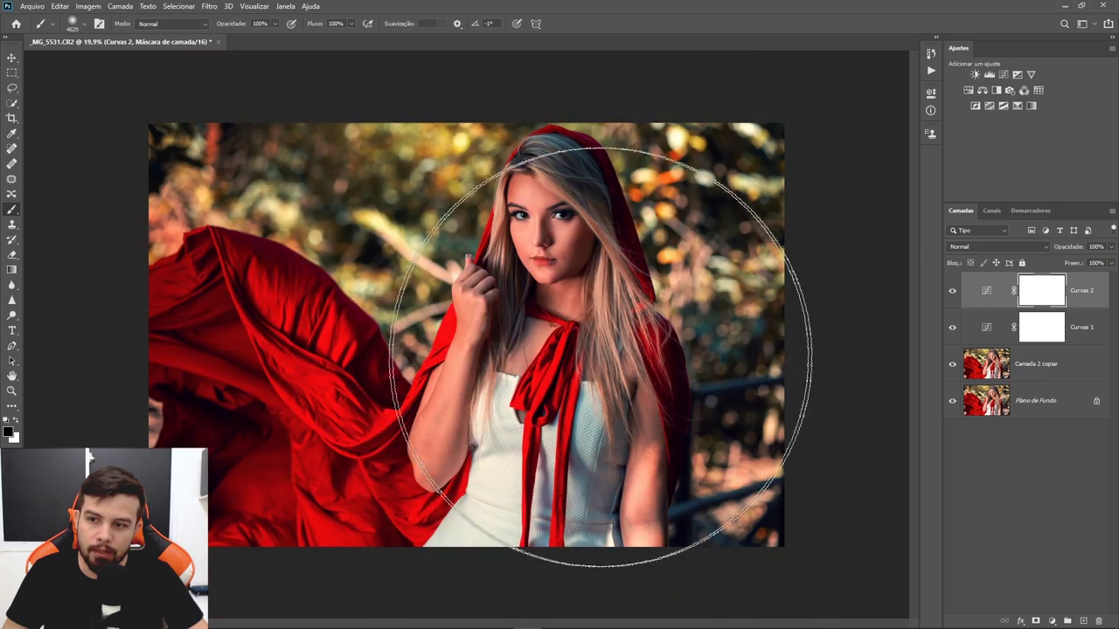
mouse_move(528, 337)
left_mouse_down()
mouse_move(606, 348)
mouse_move(537, 317)
left_mouse_up()
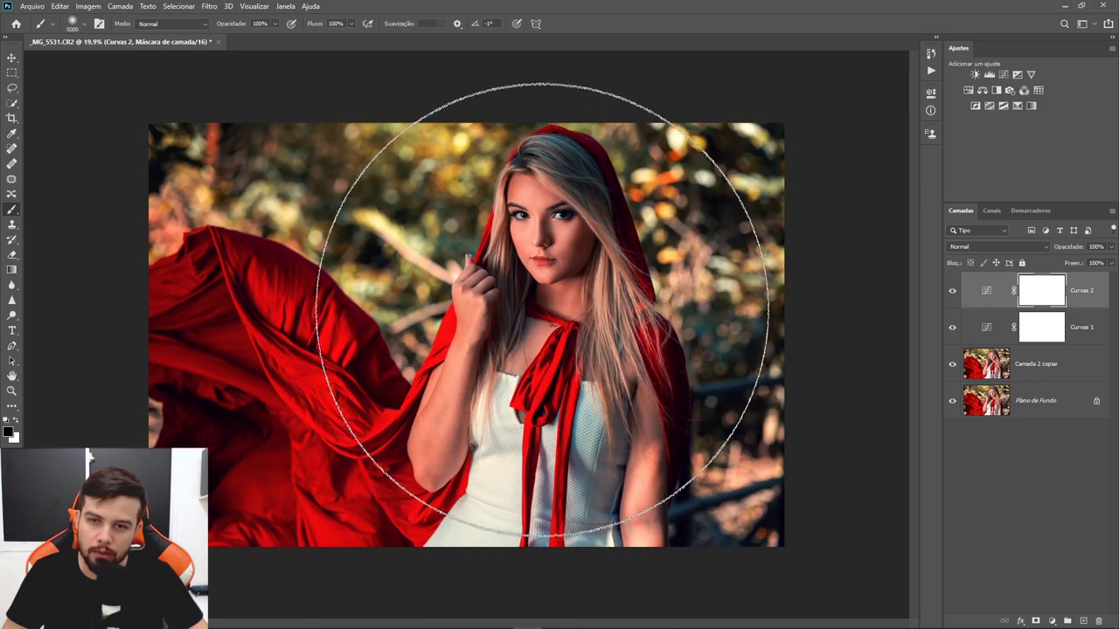
left_click(542, 304)
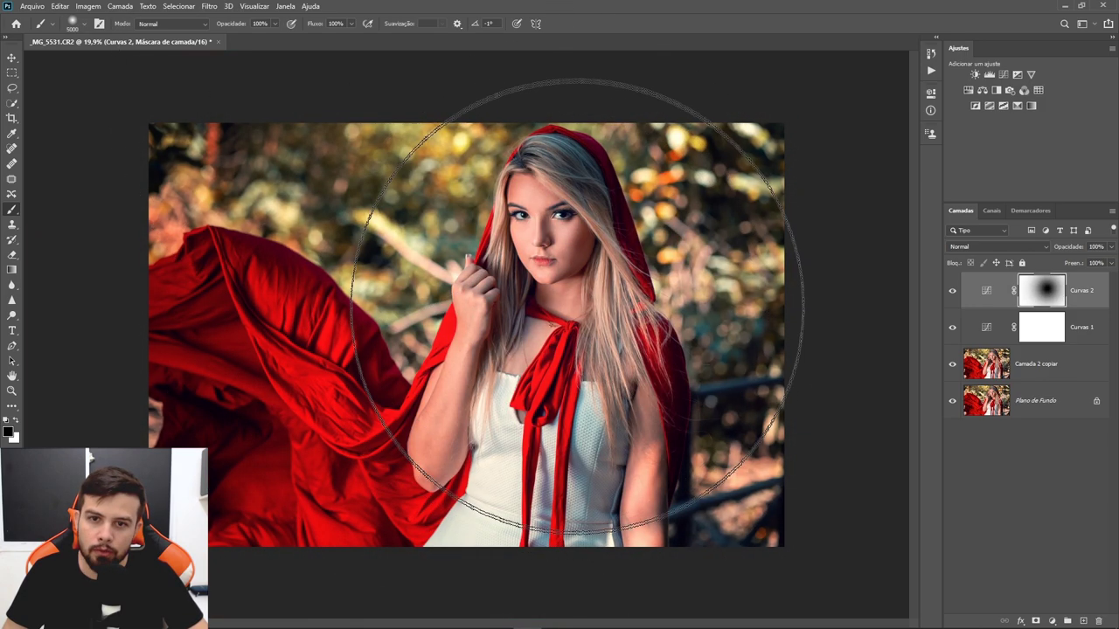
left_click_drag(512, 362, 472, 362)
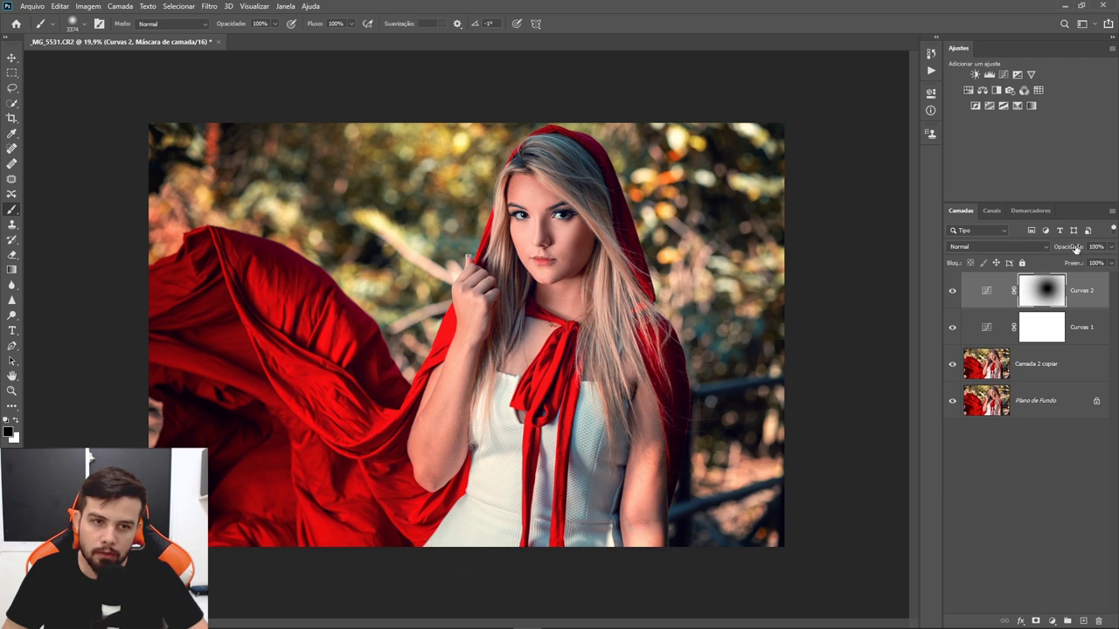
left_click_drag(1081, 249, 1049, 255)
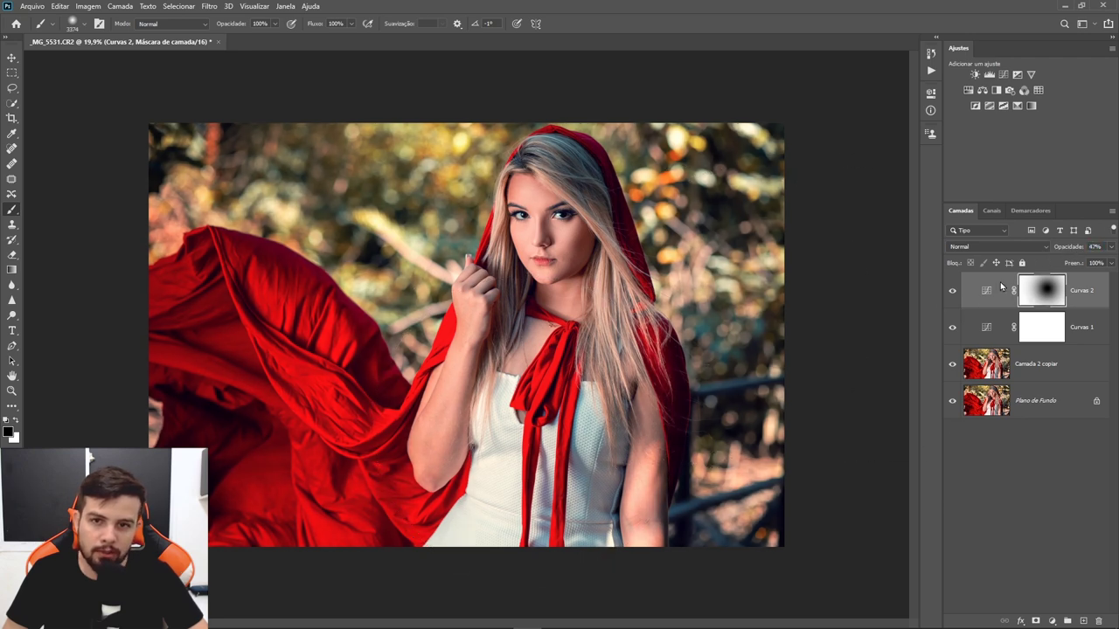
scroll(651, 367, "up", 1)
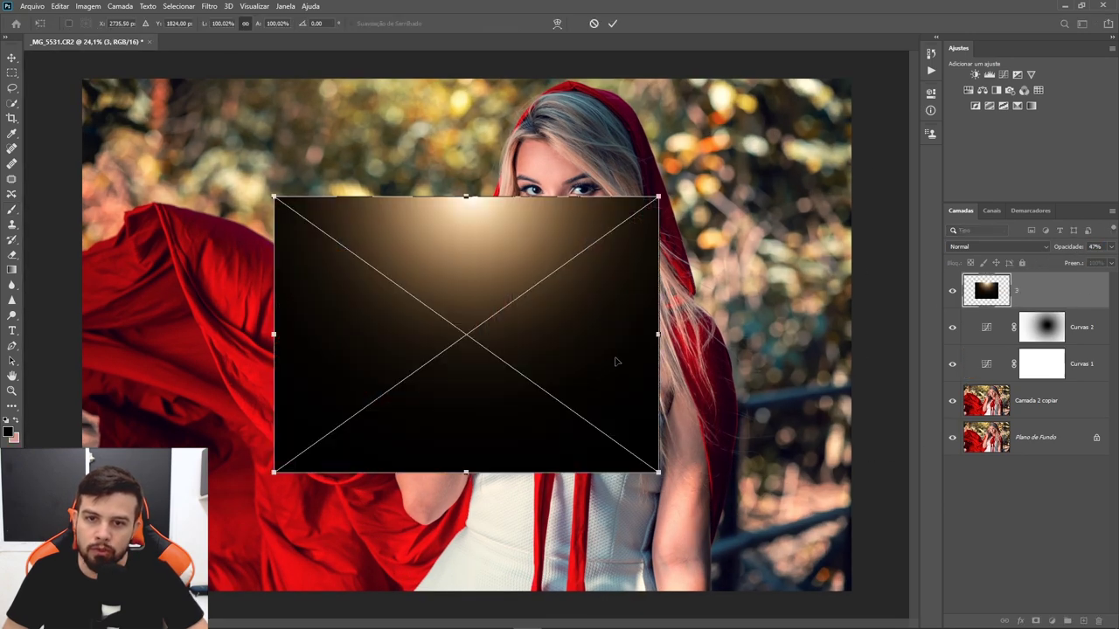
- Place the warm light-leak image as layer 3 in Divisão blend mode at 70% opacity
mouse_move(2, 209)
left_mouse_down()
mouse_move(522, 370)
mouse_move(502, 277)
left_mouse_up()
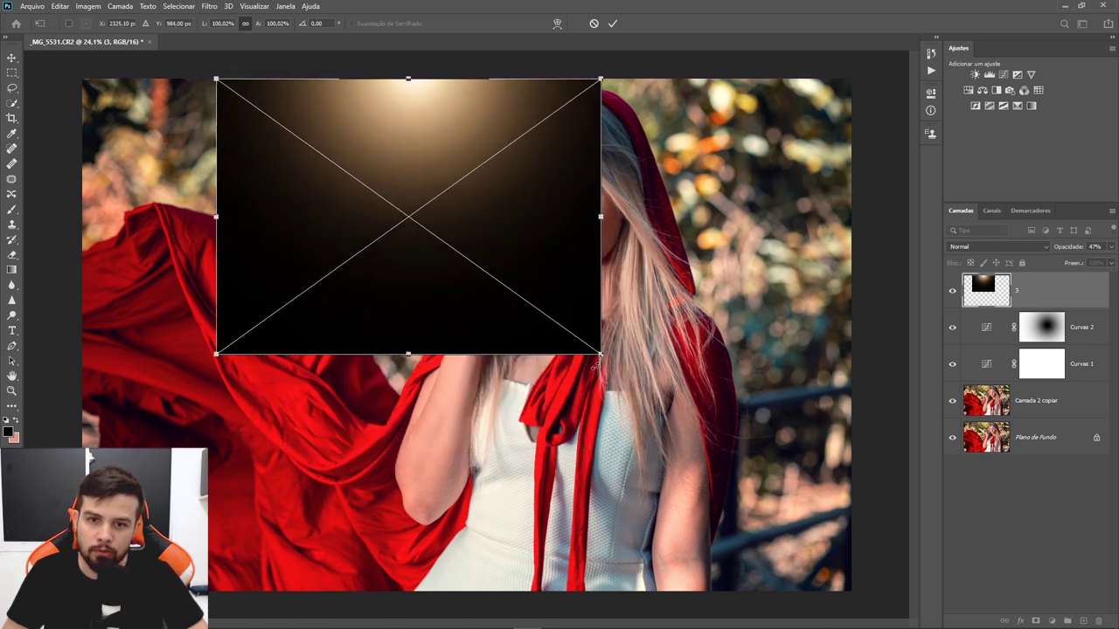
key("Return")
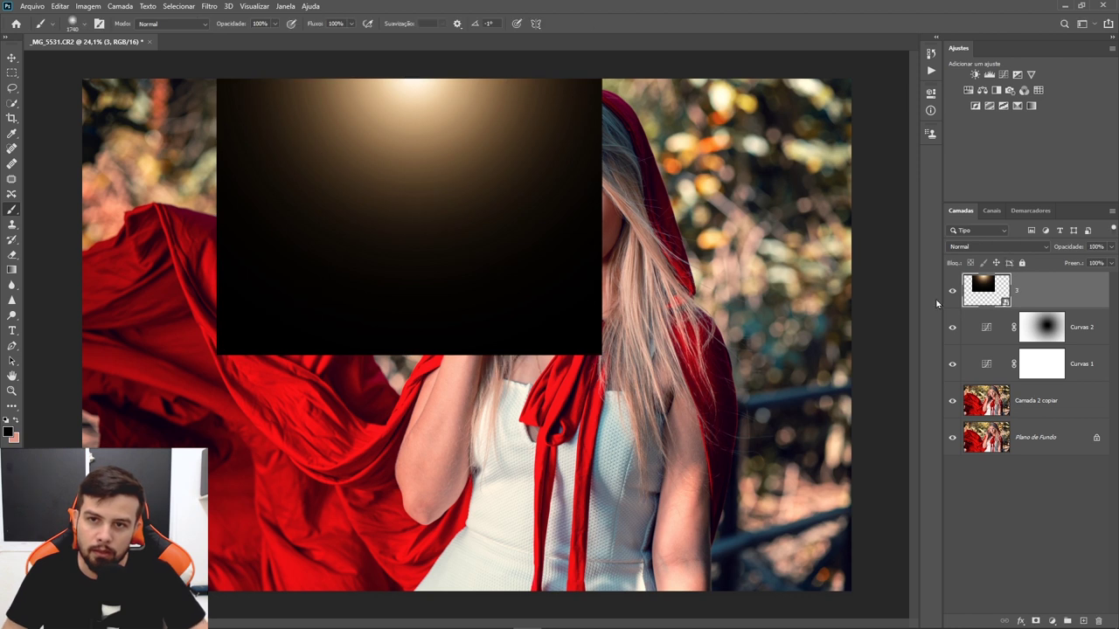
left_click(997, 246)
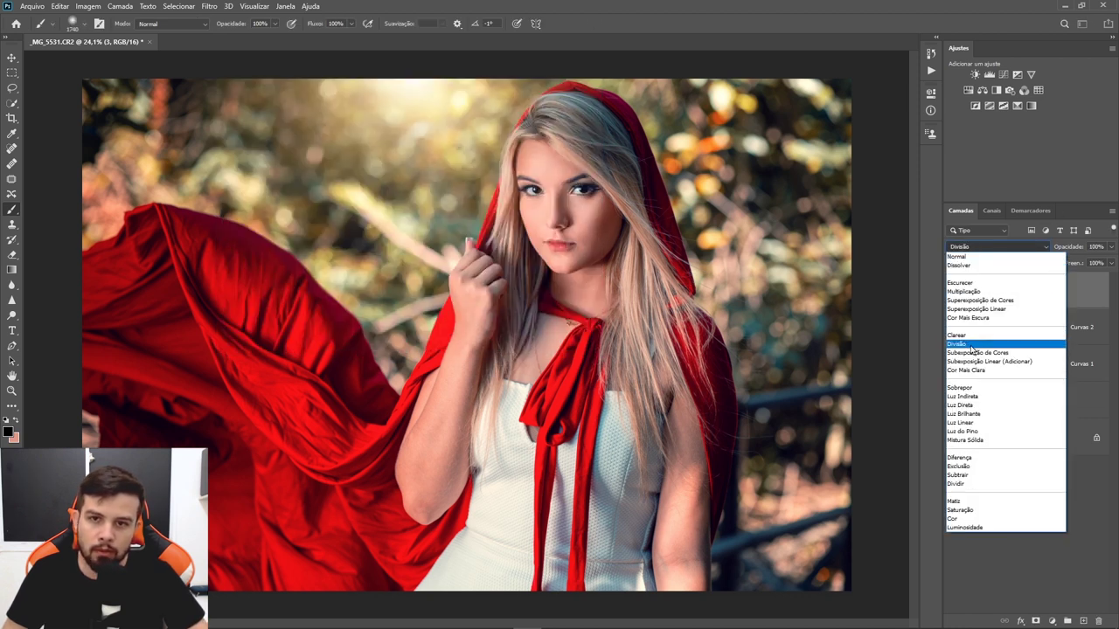
left_click(971, 346)
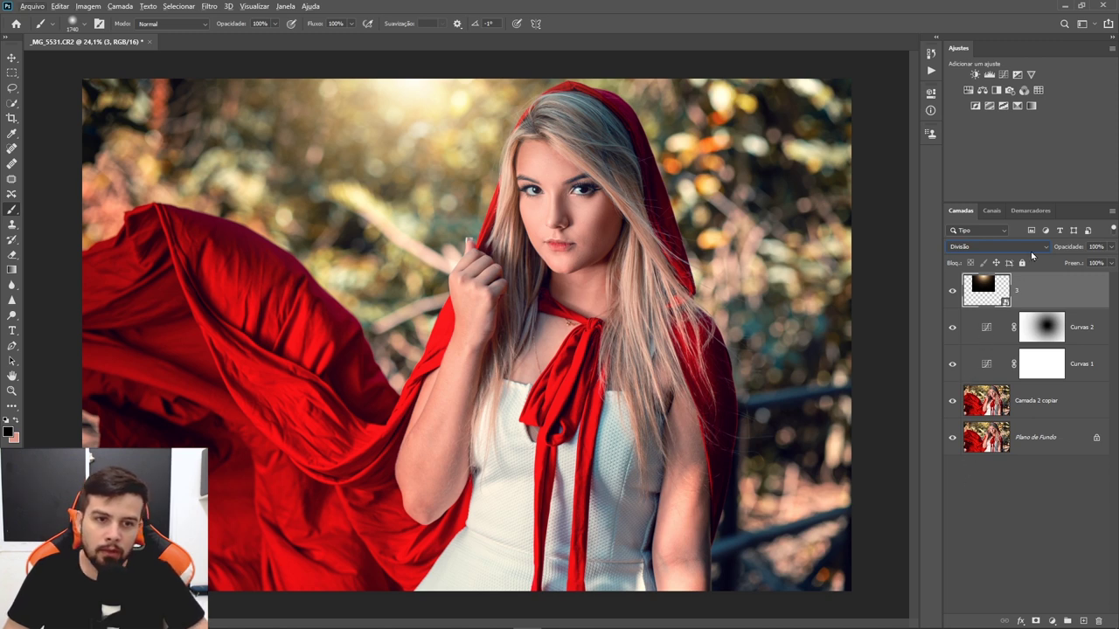
left_click_drag(1073, 251, 1060, 254)
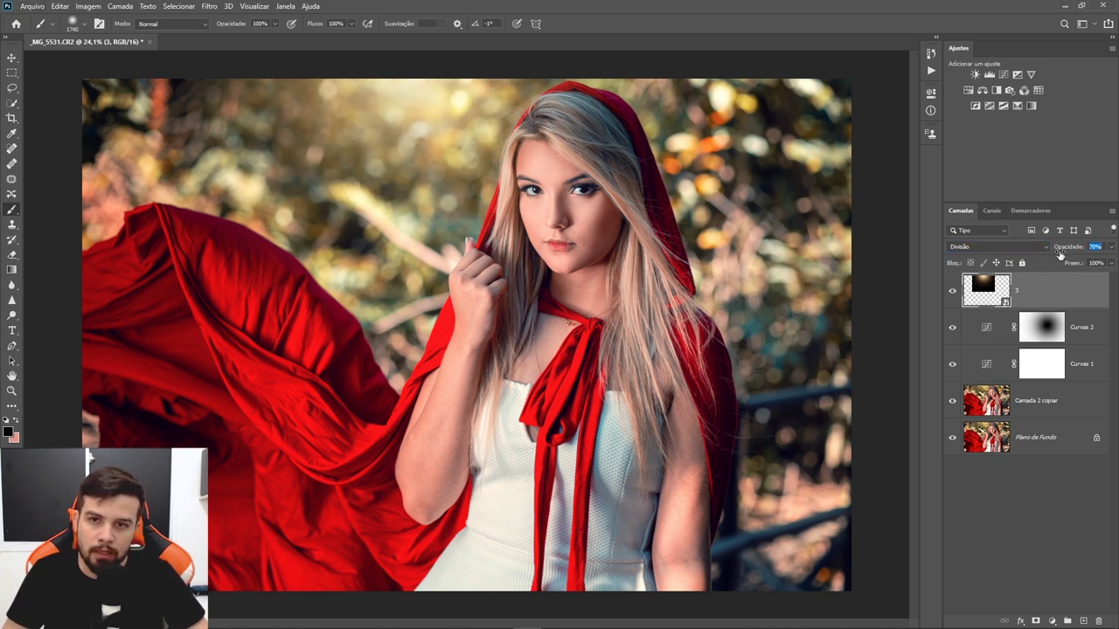
left_click(952, 437, "alt")
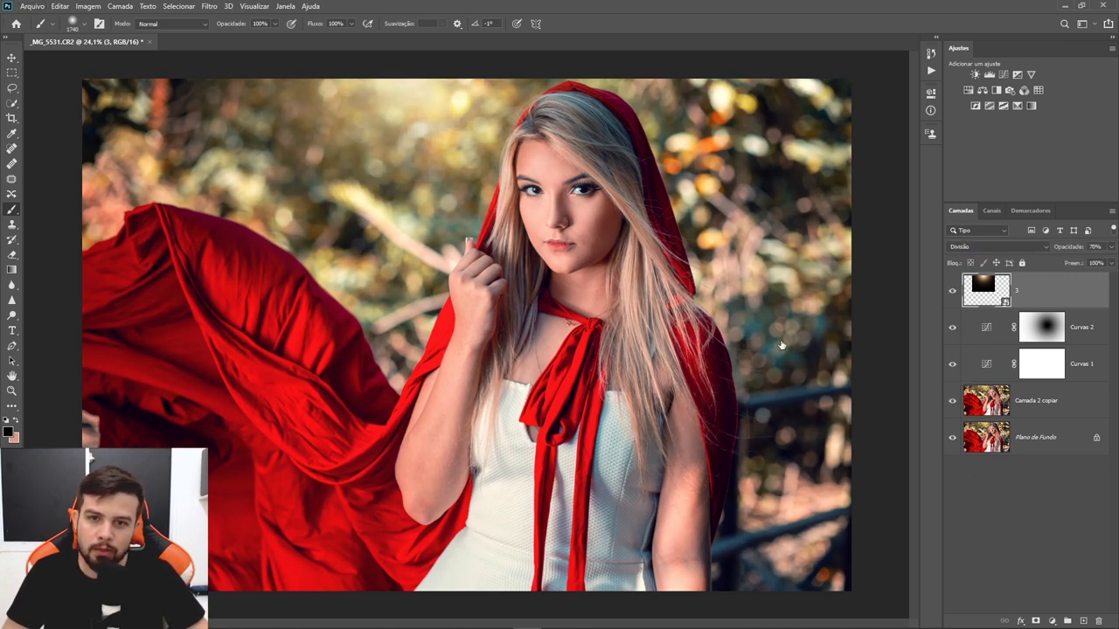
scroll(547, 282, "up", 1)
left_click(953, 440, "alt")
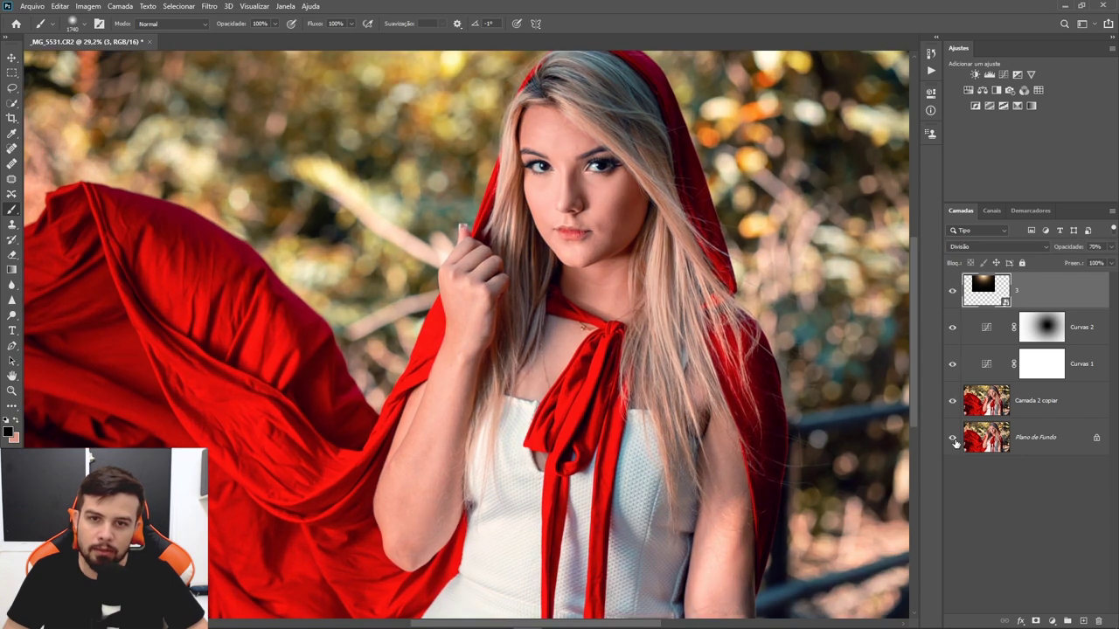
- Solo Plano de Fundo to compare against the original, then restore all layers' visibility
left_click(953, 440, "alt")
left_click(953, 440, "alt")
scroll(775, 399, "down", 1)
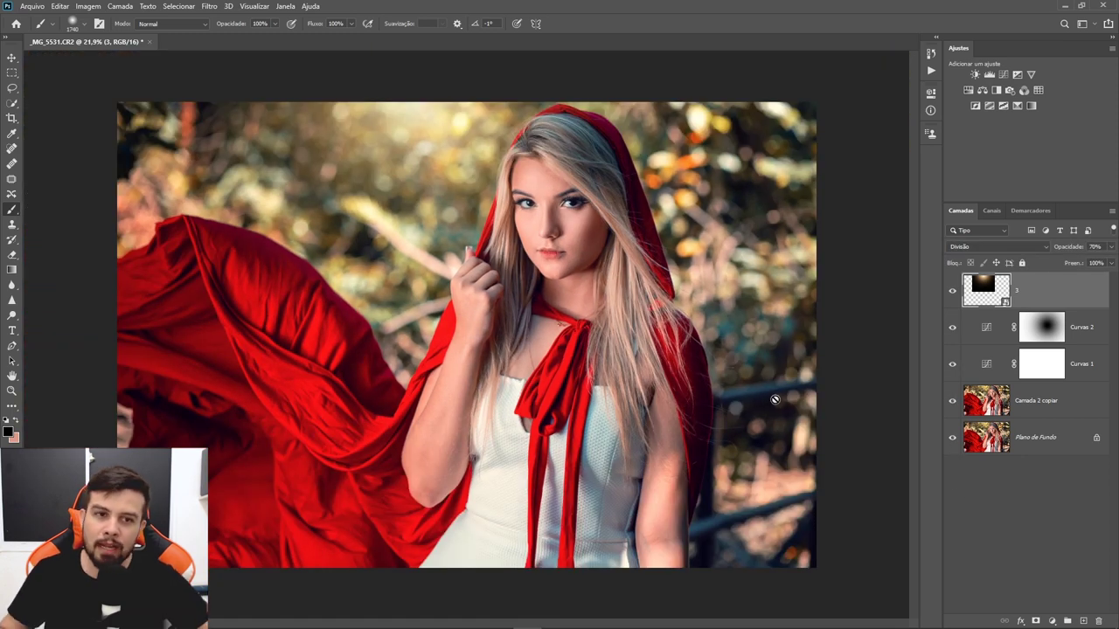